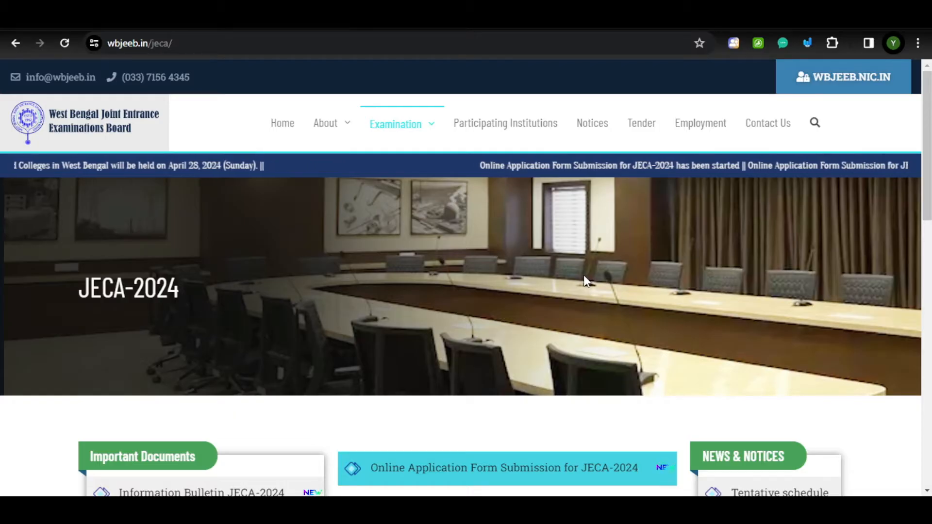
Scroll to Important Documents and bring up the link options for 'Timetable of JECA-2024'.
scroll(585, 281, "down", 3)
scroll(585, 274, "down", 1)
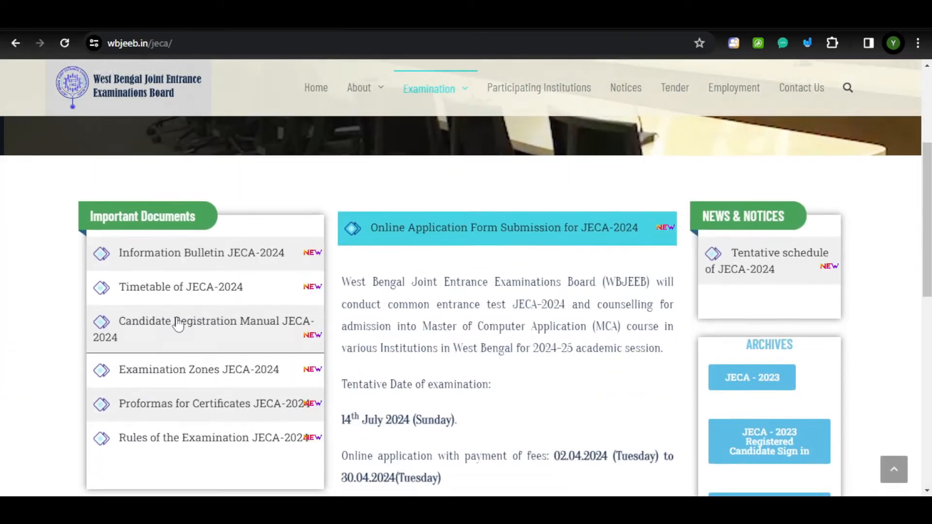
scroll(604, 311, "down", 3)
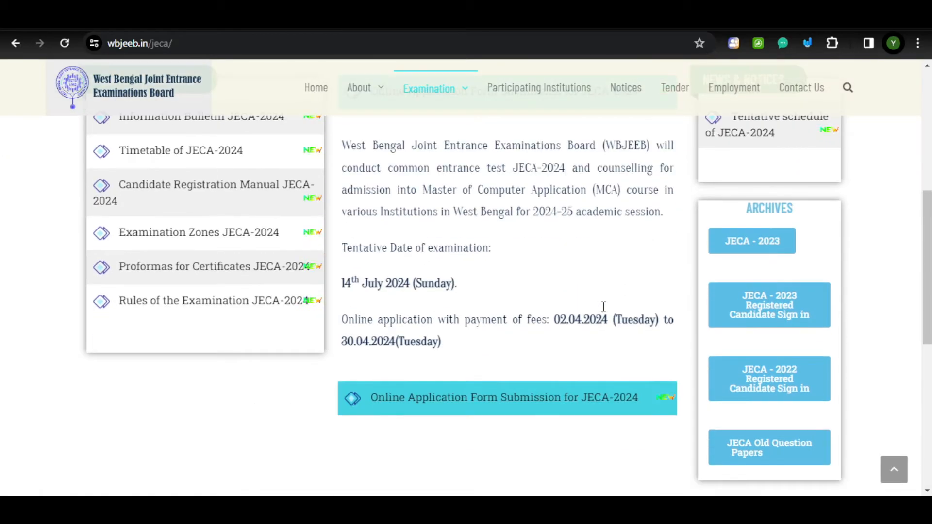
scroll(604, 311, "up", 2)
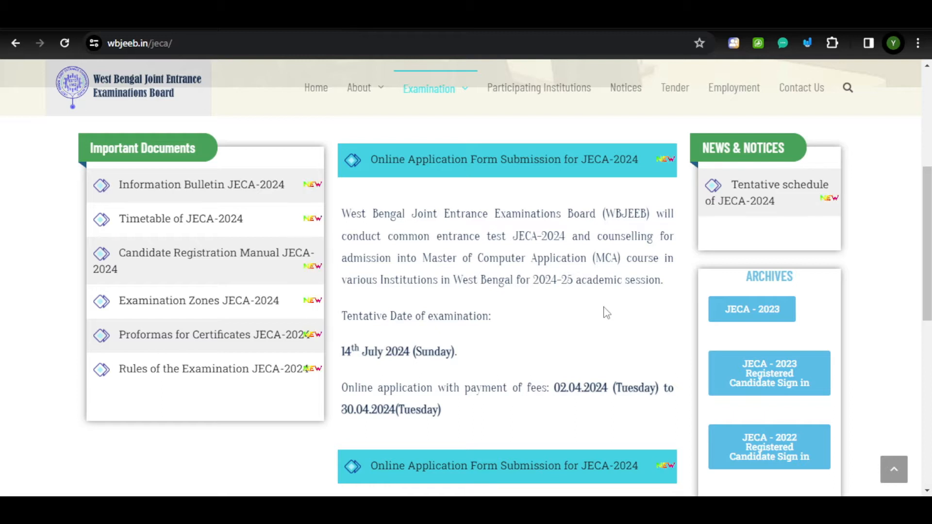
right_click(217, 224)
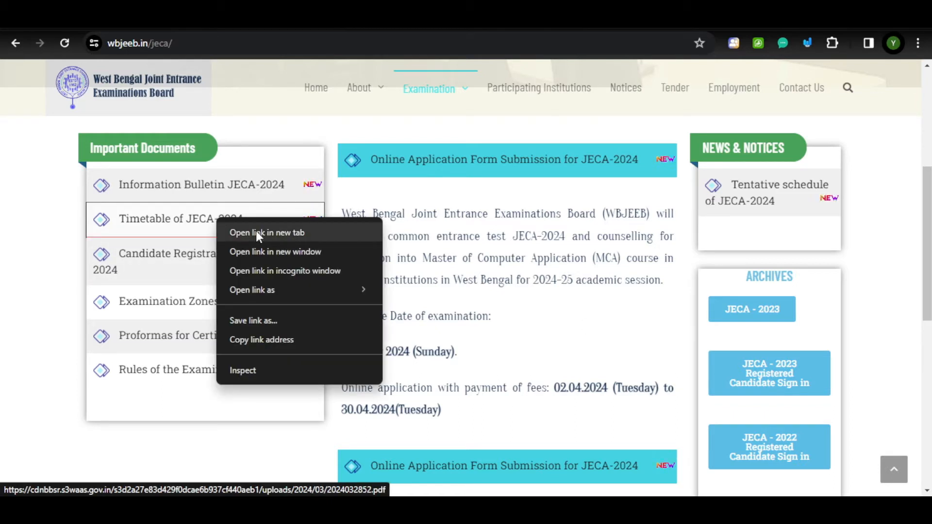
Open the timetable PDF, mark the 30.04.24 application close and 14.07.24 exam dates, then return to the JECA page.
left_click(256, 231)
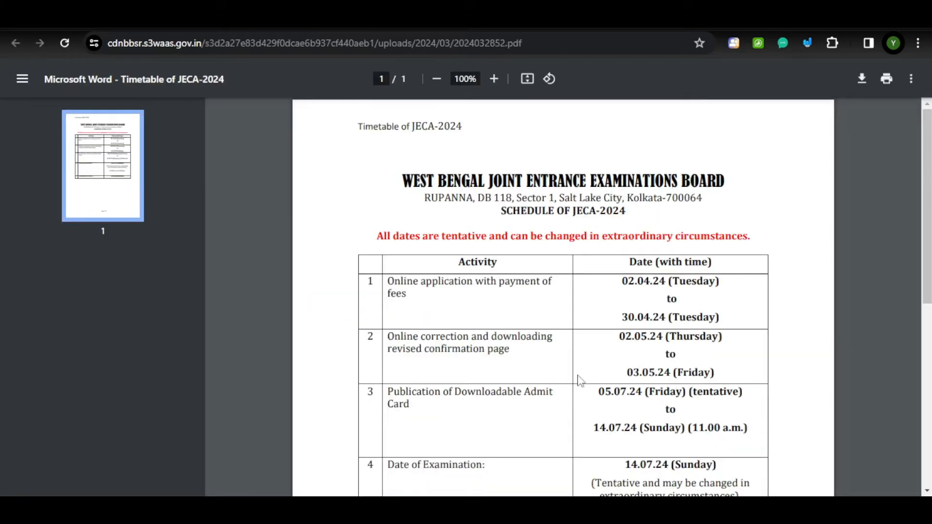
left_click_drag(388, 282, 431, 292)
left_click_drag(621, 318, 708, 319)
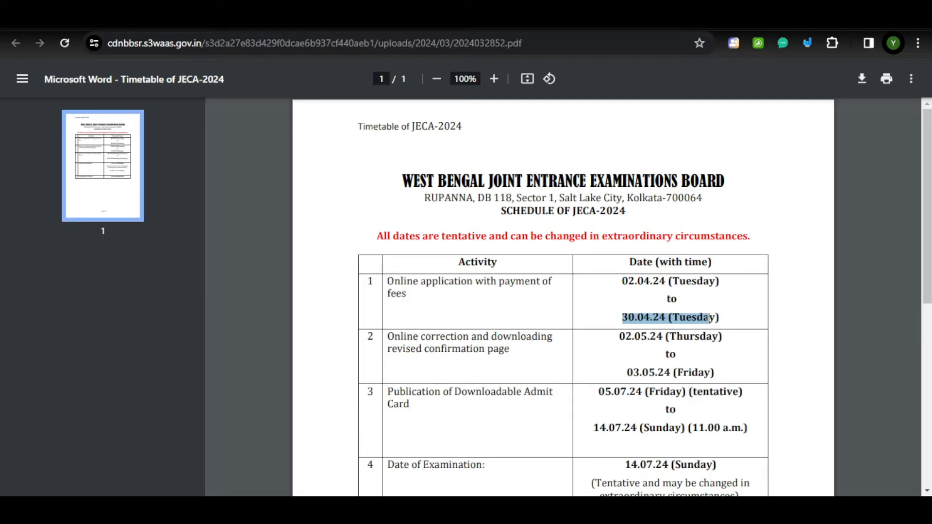
scroll(692, 335, "down", 3)
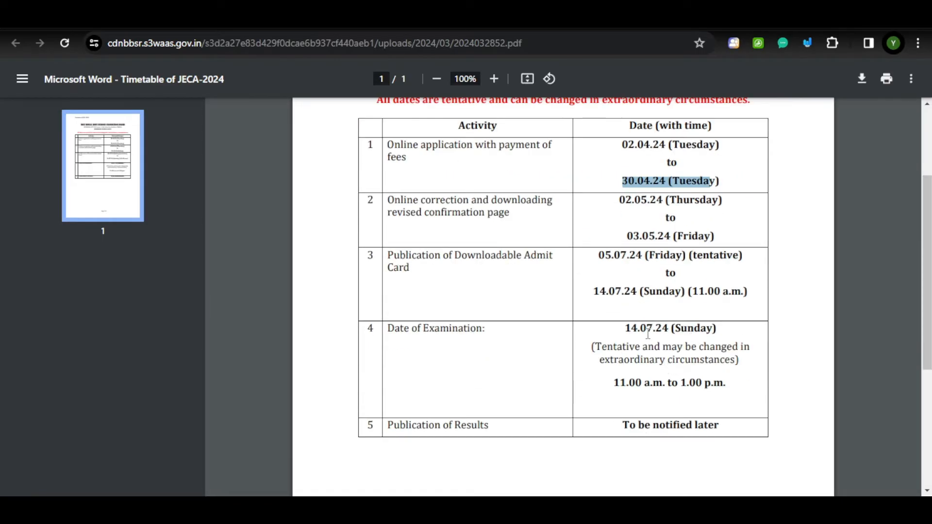
left_click_drag(625, 329, 692, 324)
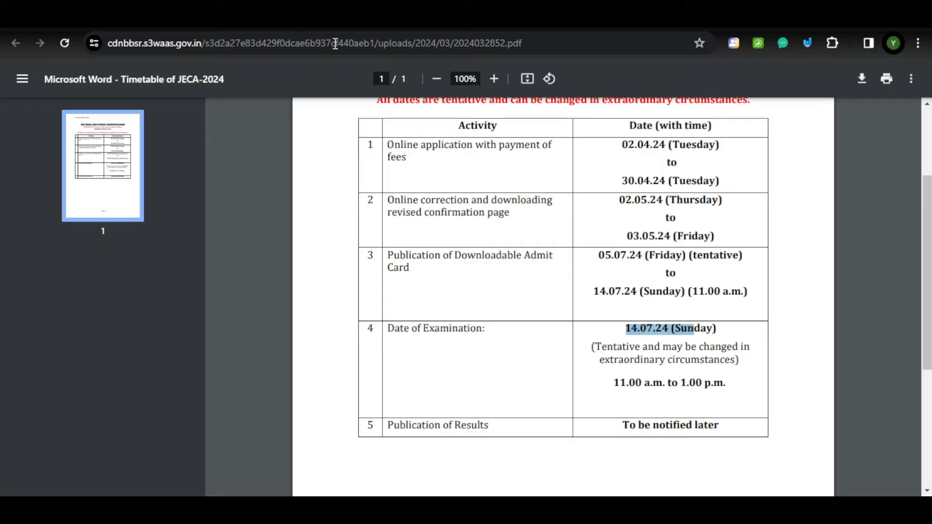
left_click(320, 16)
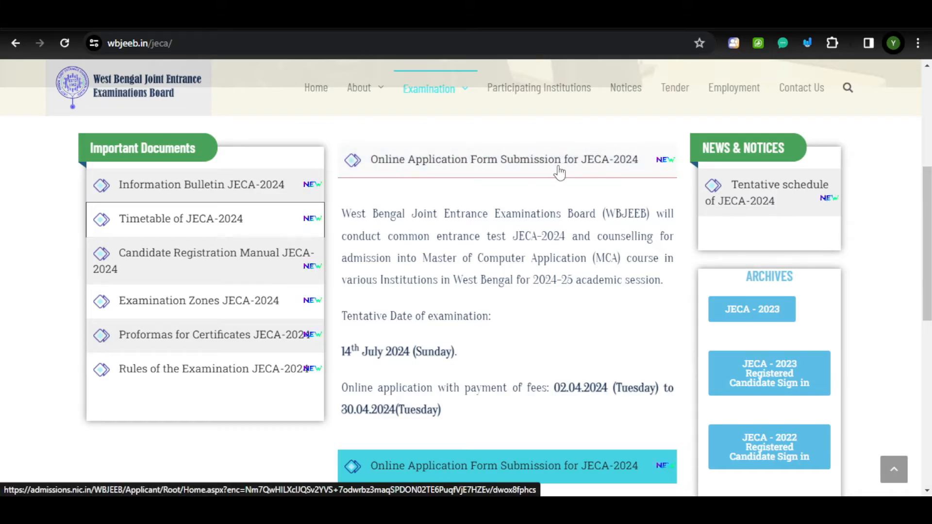
Scroll the JECA-2024 page to find the 'Online Application Form Submission for JECA-2024' link.
scroll(586, 168, "down", 3)
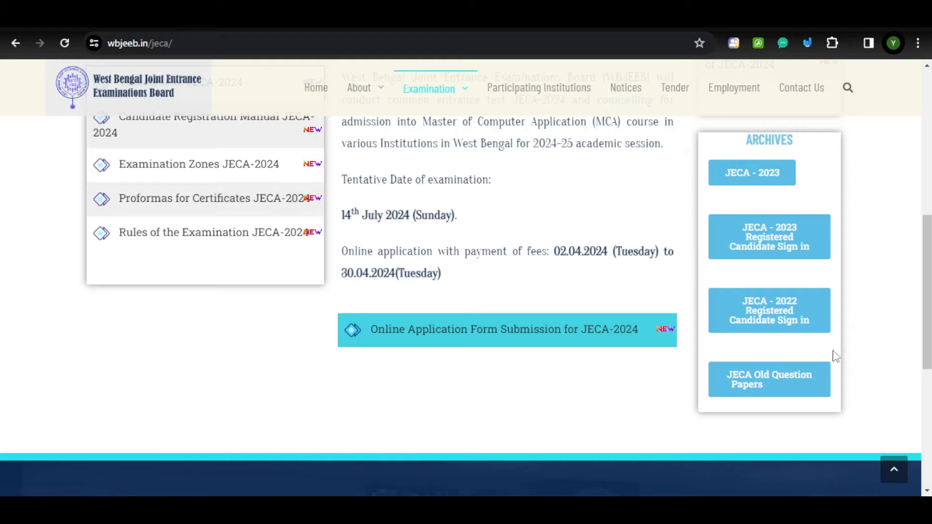
scroll(514, 346, "up", 4)
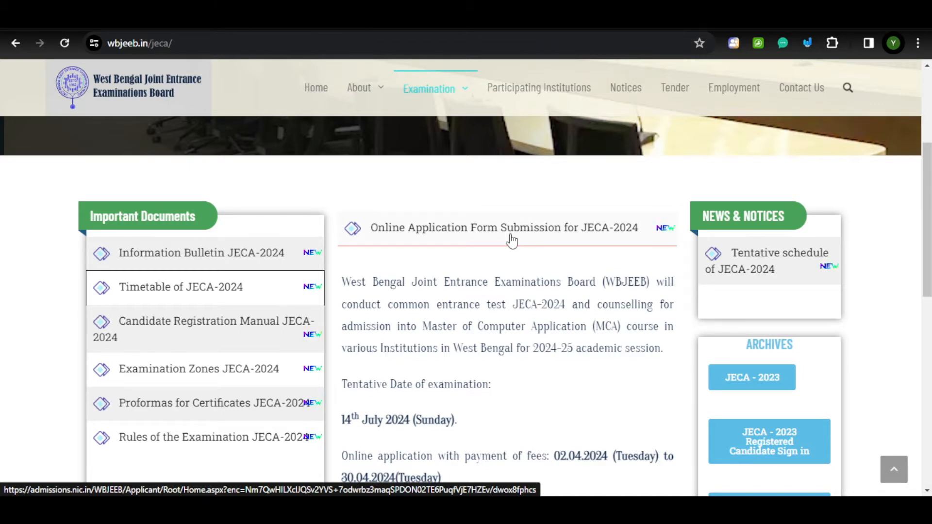
scroll(599, 287, "down", 3)
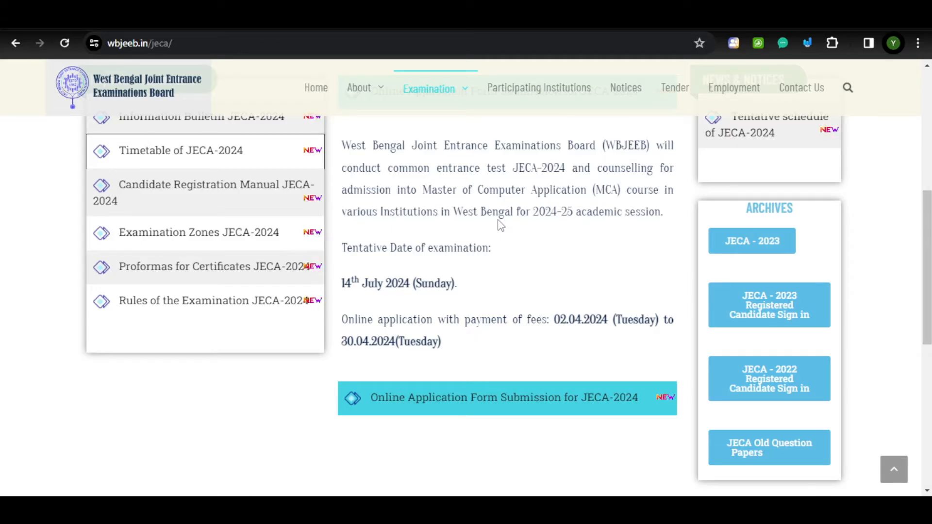
scroll(545, 235, "up", 4)
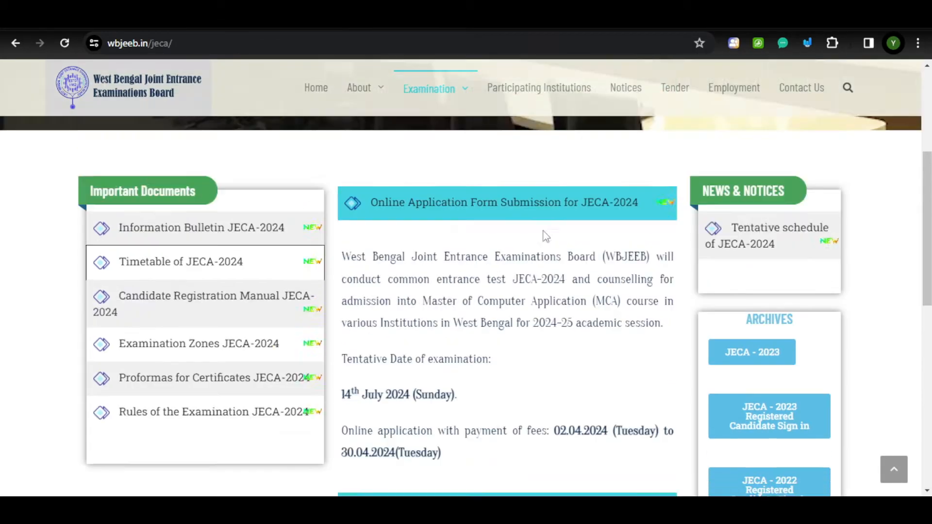
scroll(573, 300, "down", 5)
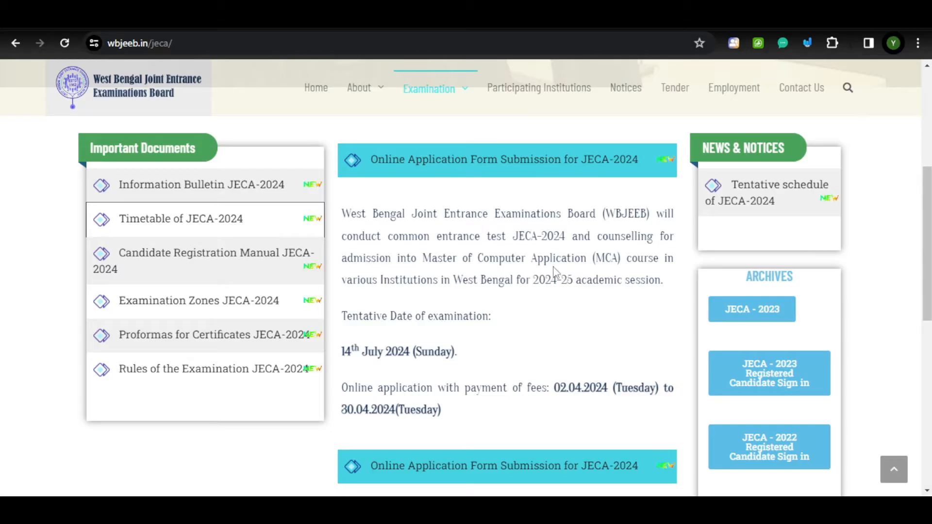
scroll(553, 271, "down", 1)
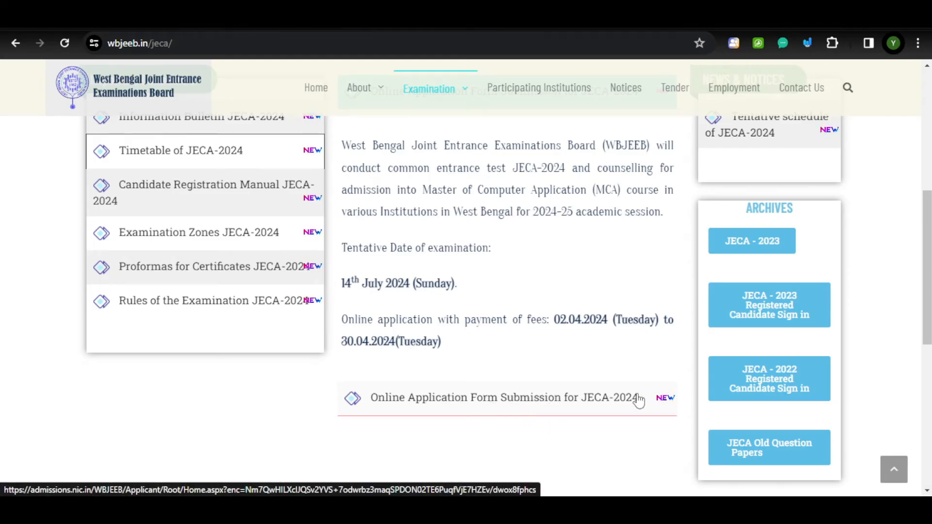
Open the JECA-2024 Registered Candidates Sign-In page and choose New Candidate Registration.
left_click(526, 397)
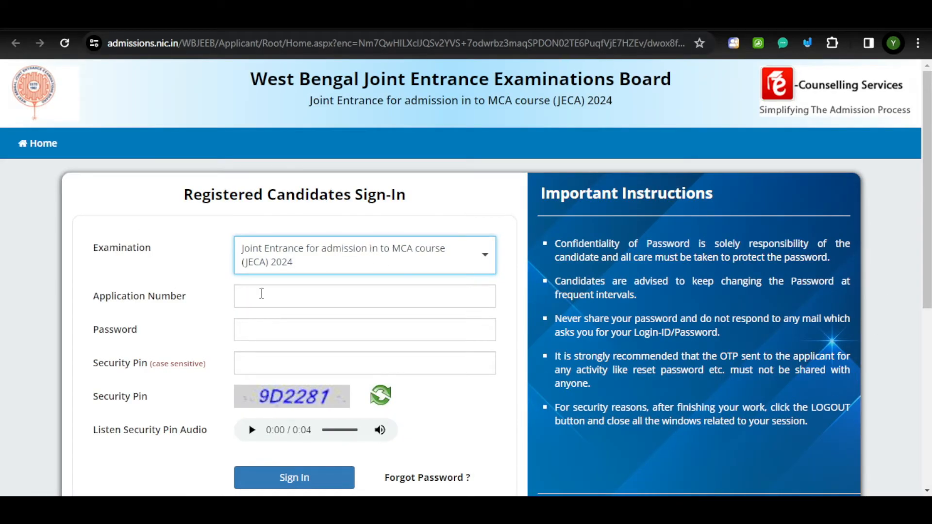
scroll(777, 317, "down", 1)
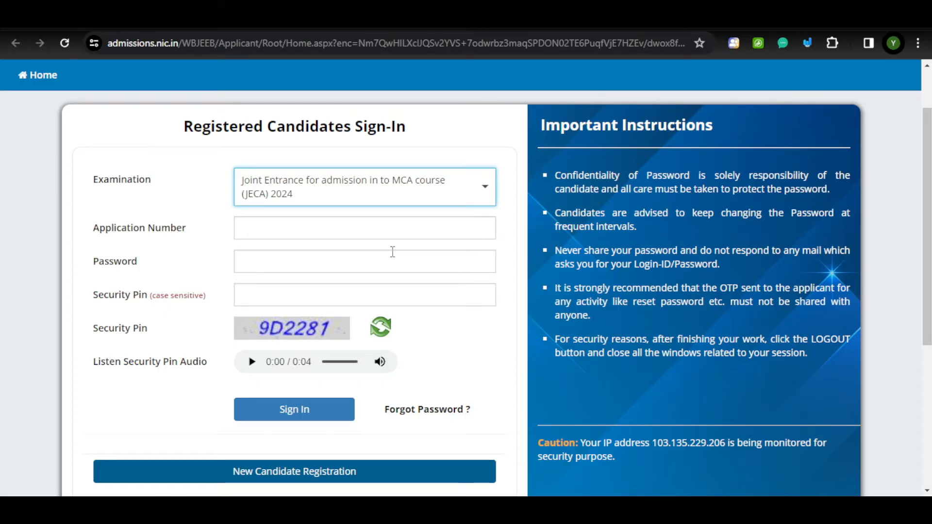
scroll(392, 252, "down", 3)
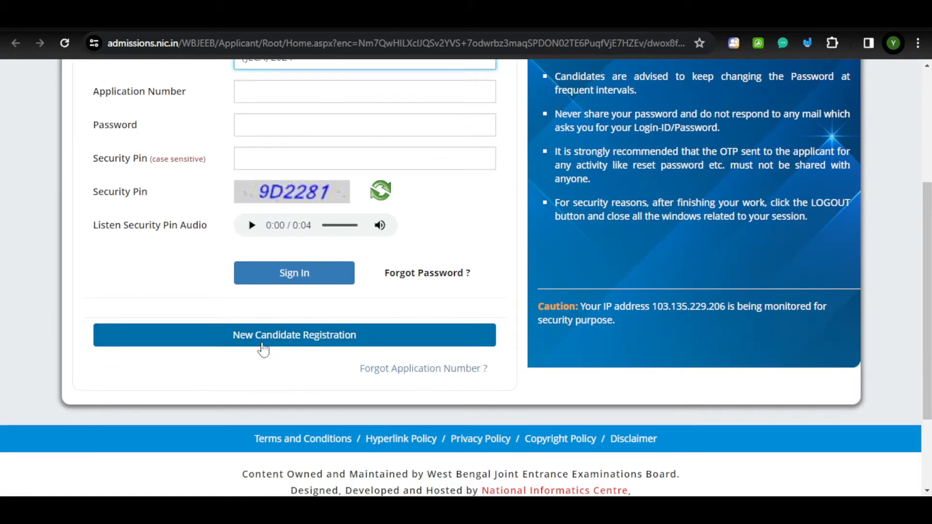
left_click(310, 335)
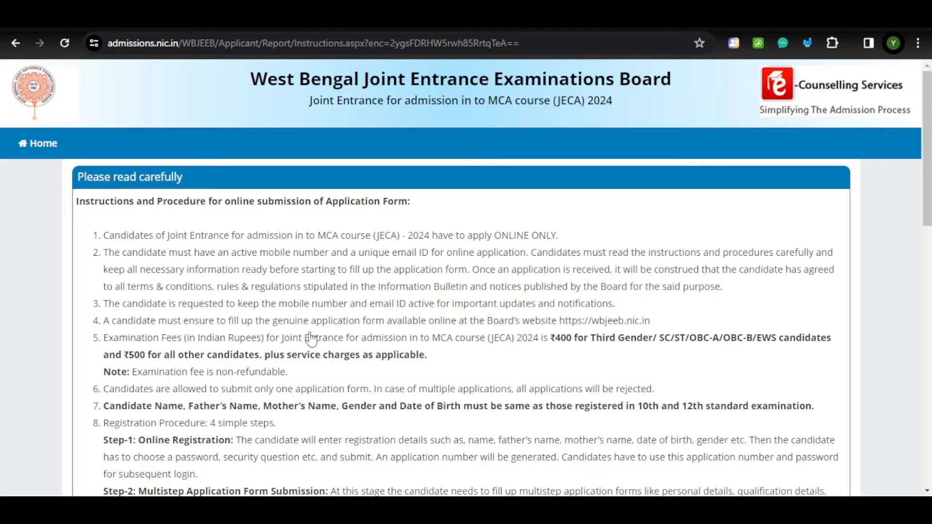
Read the instructions, noting the ₹400 reserved-category and ₹500 general fees, and scroll to the agreement.
scroll(311, 338, "down", 7)
scroll(311, 338, "up", 7)
scroll(367, 264, "down", 1)
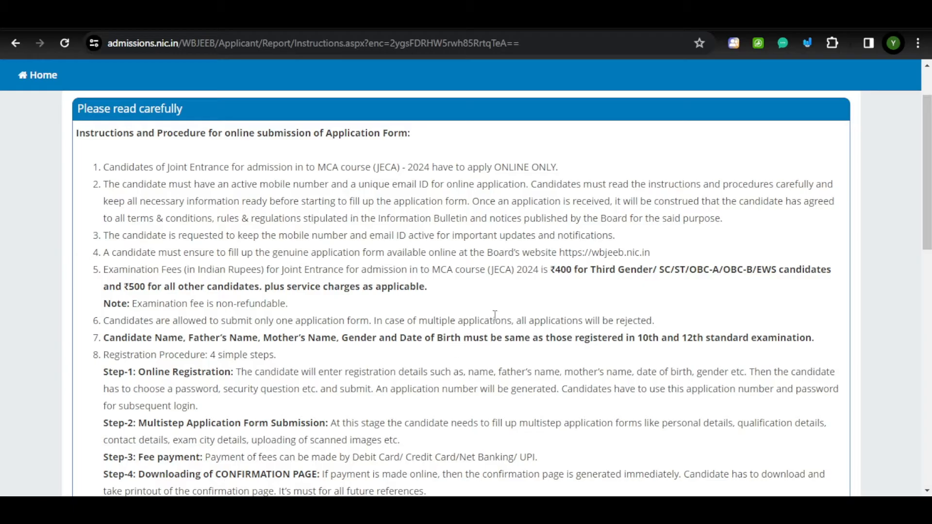
left_click_drag(655, 273, 749, 271)
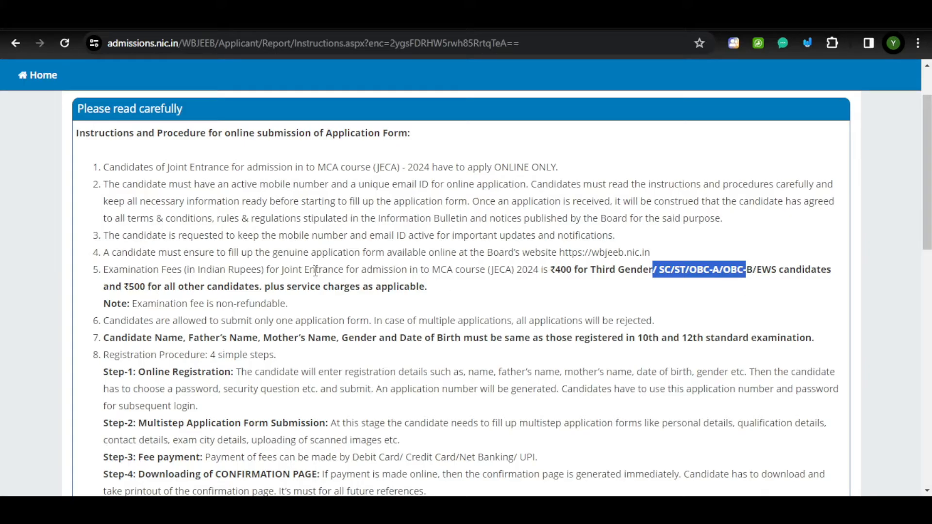
left_click(410, 270)
double_click(412, 271)
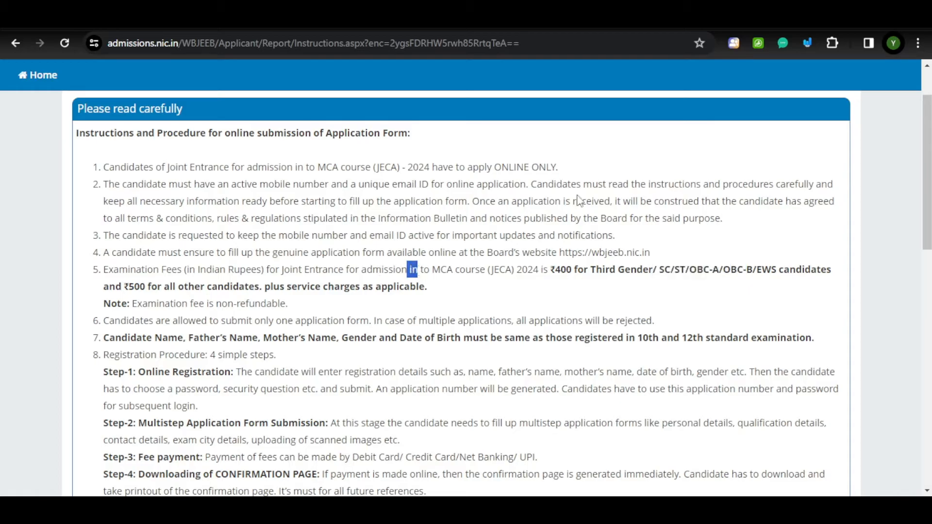
left_click_drag(505, 270, 584, 268)
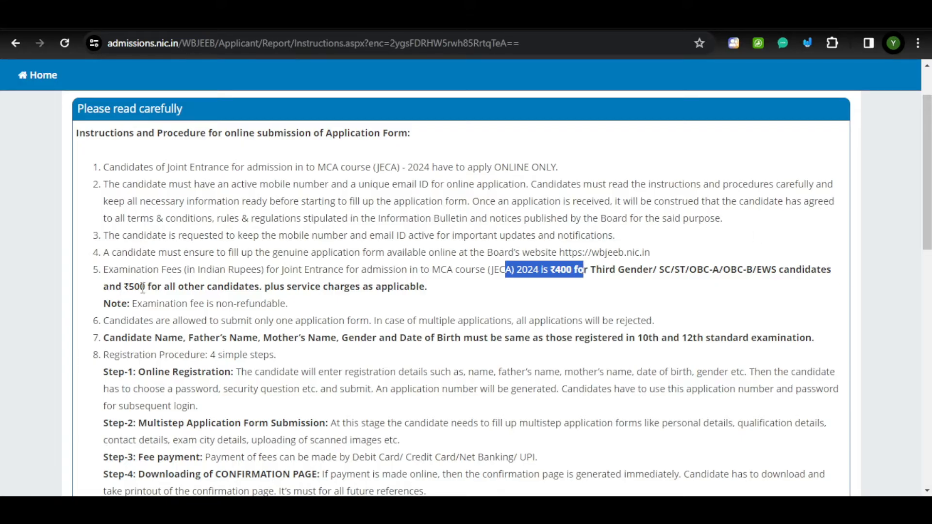
left_click_drag(141, 288, 304, 313)
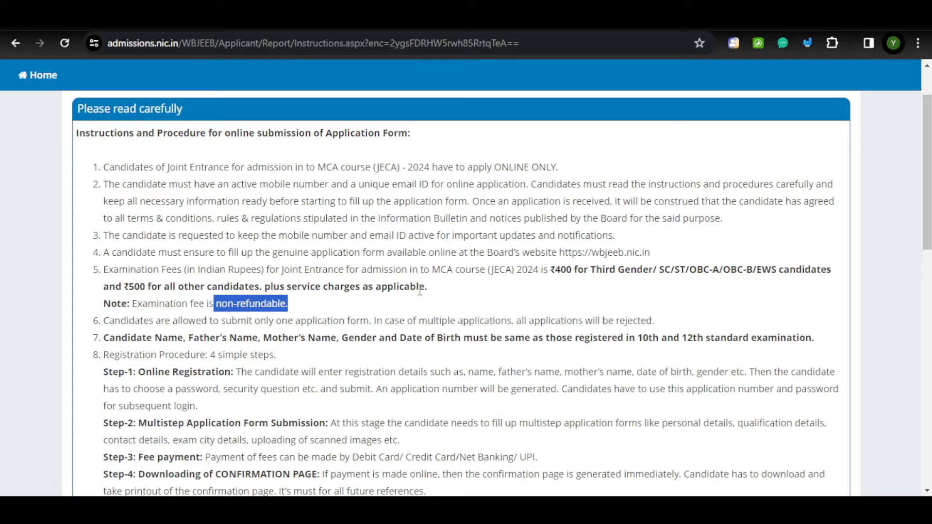
scroll(435, 357, "down", 7)
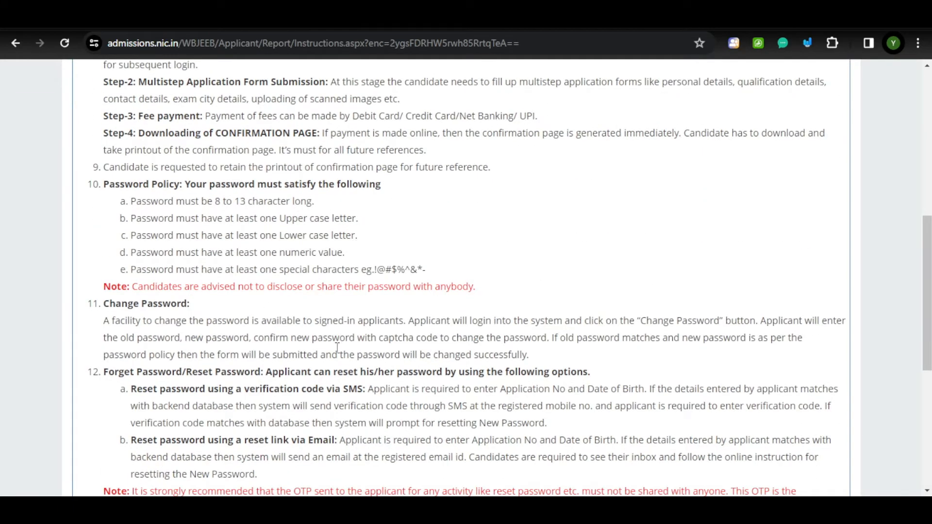
scroll(353, 367, "down", 4)
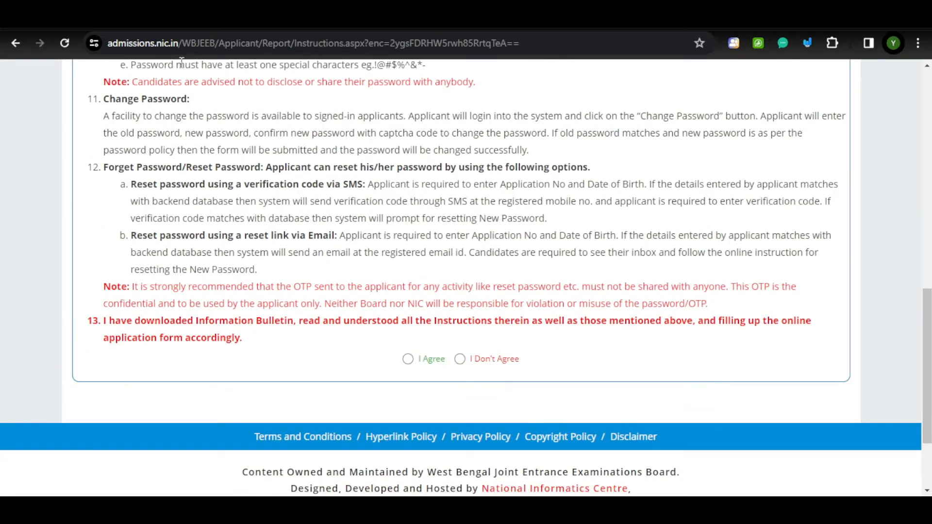
left_click(408, 359)
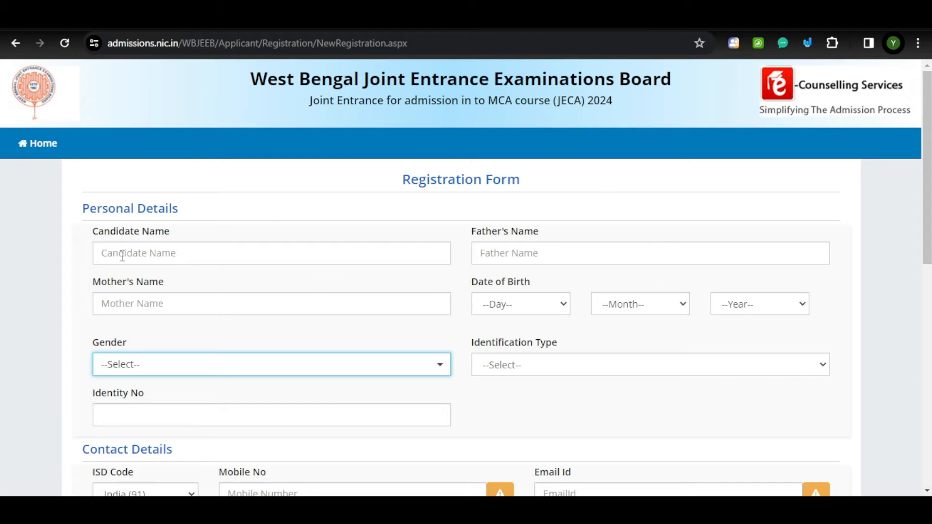
left_click(189, 253)
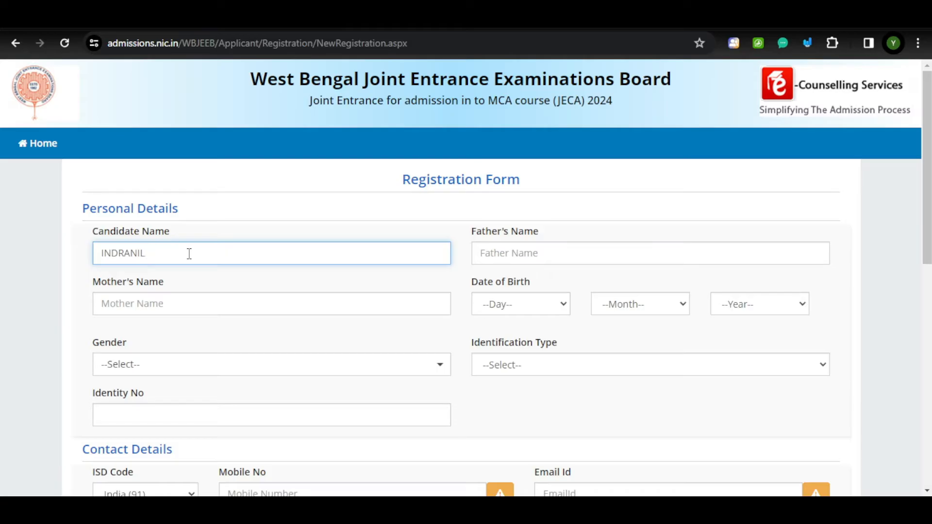
type("Indra")
key("BackSpace")
key("BackSpace")
key("BackSpace")
key("BackSpace")
key("BackSpace")
key("BackSpace")
key("BackSpace")
type("INDRA")
key("ctrl+a")
key("BackSpace")
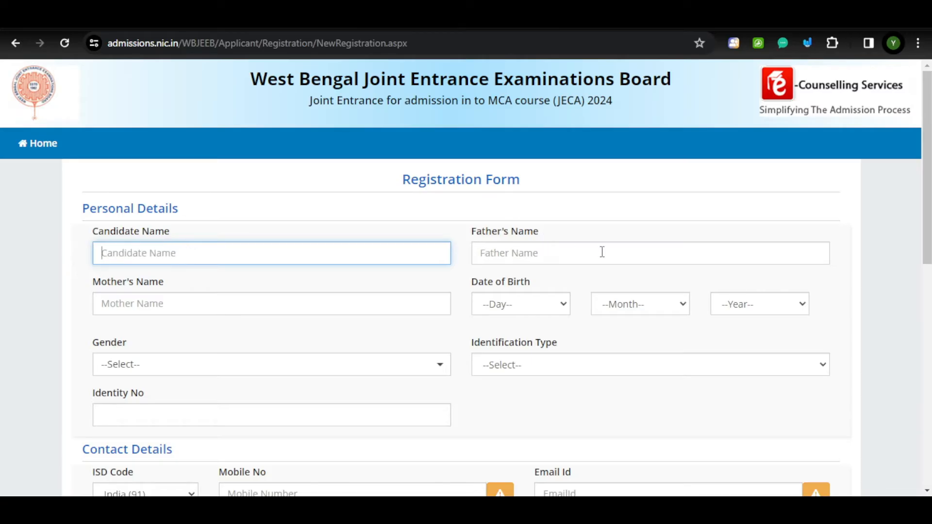
left_click(208, 302)
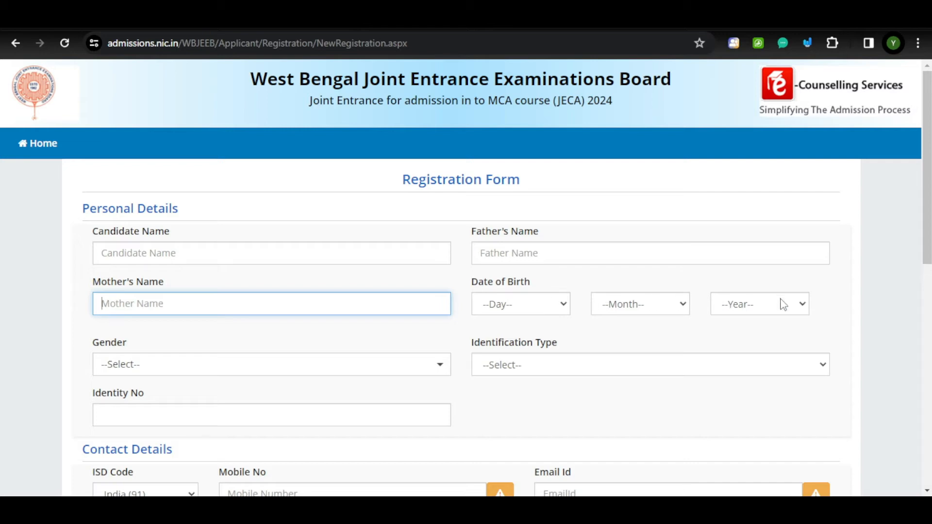
Browse the identification types and try Class 10 Admit Card with Photograph.
scroll(783, 305, "down", 1)
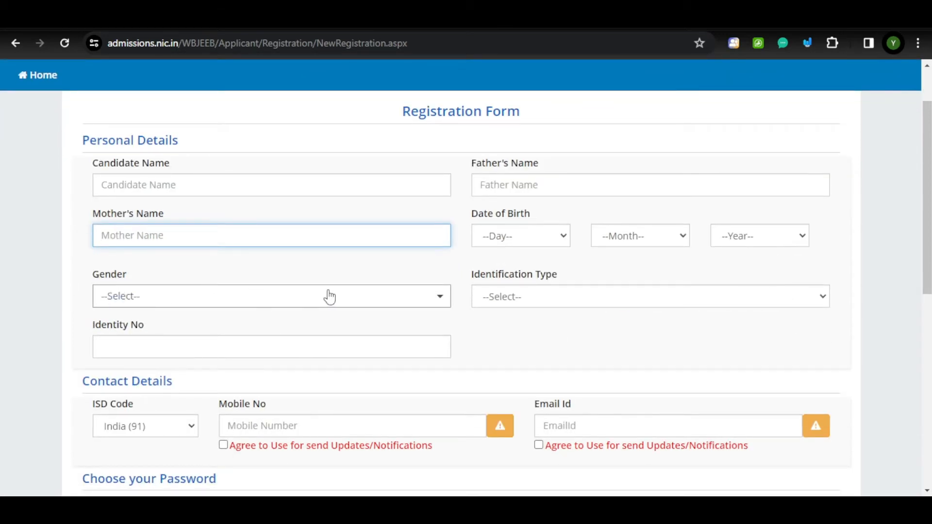
left_click(550, 295)
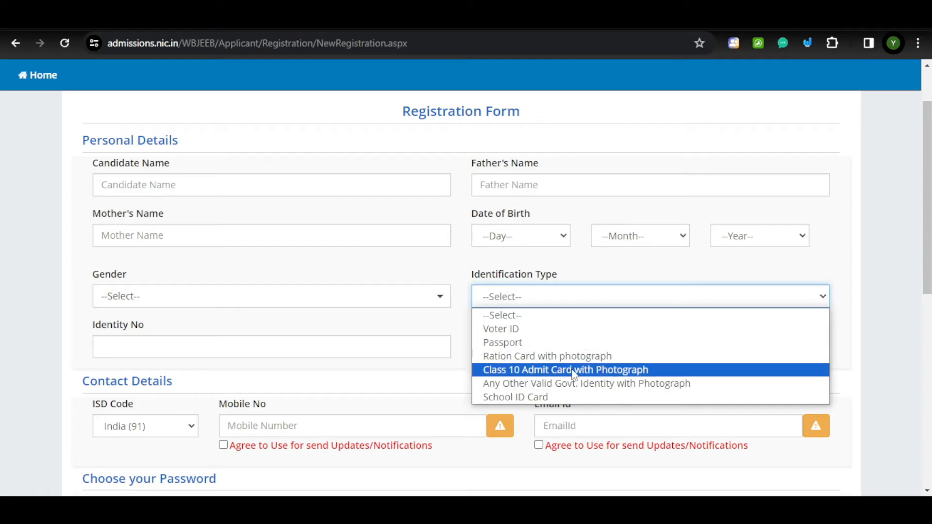
left_click(655, 271)
scroll(652, 297, "down", 1)
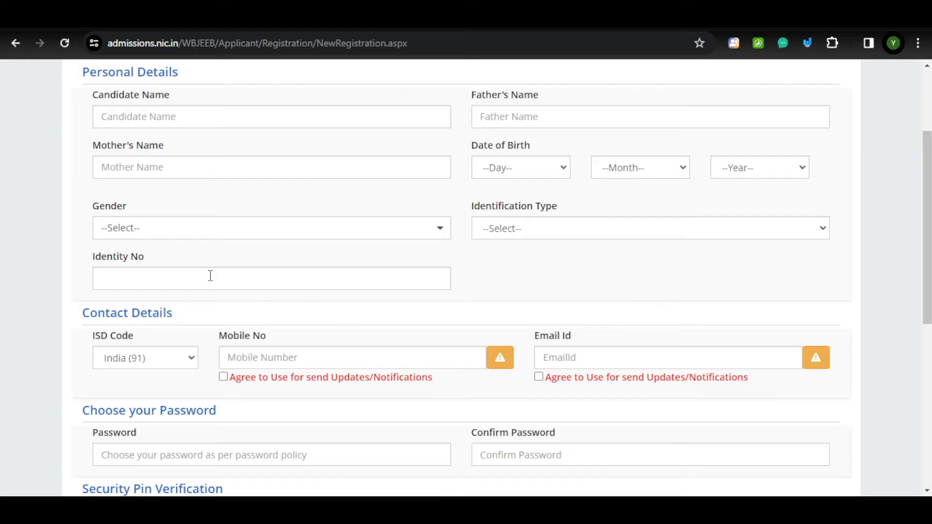
left_click(121, 273)
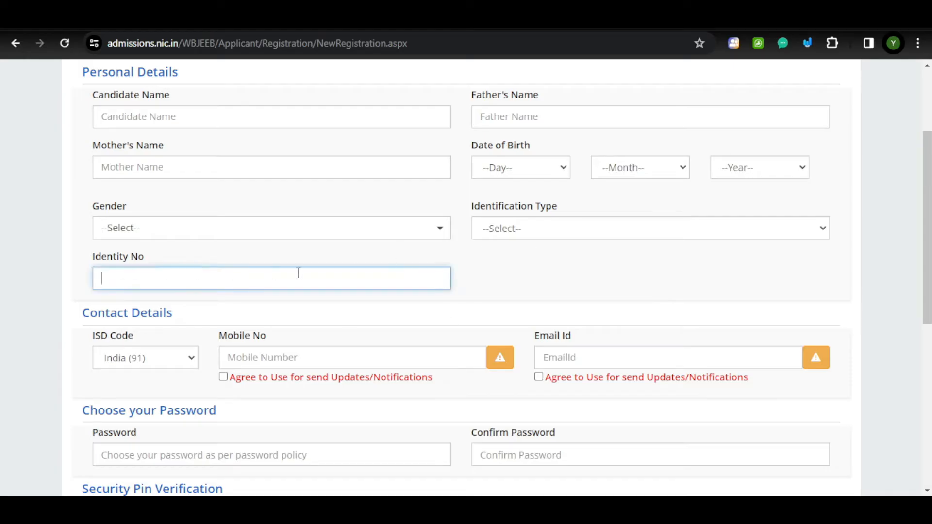
left_click(501, 232)
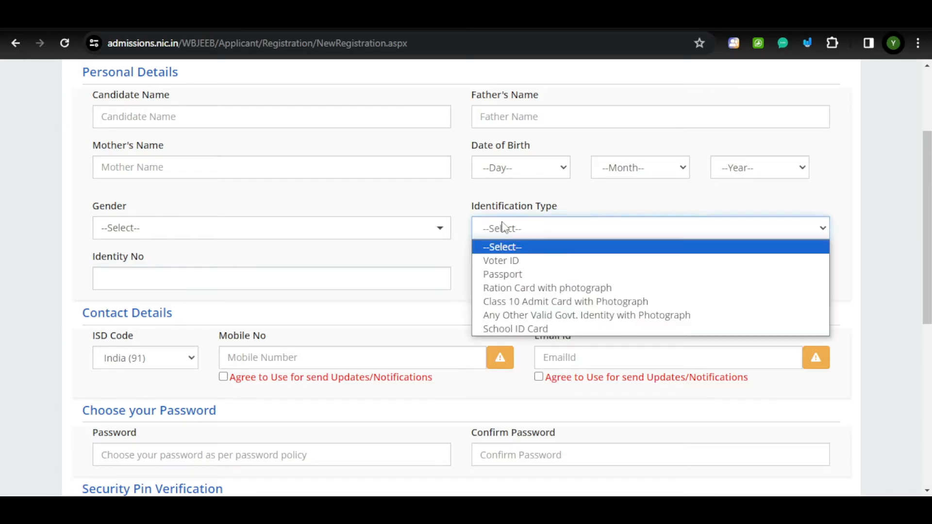
left_click(536, 303)
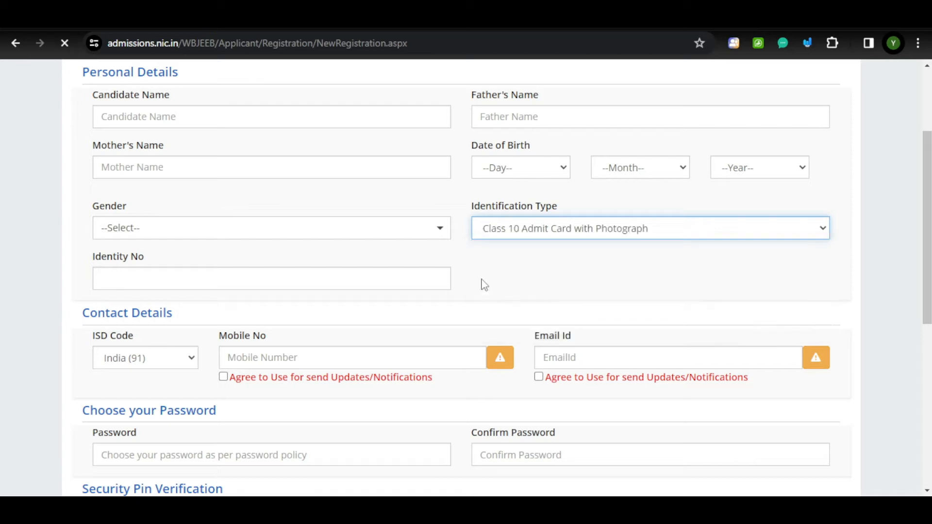
scroll(505, 369, "down", 4)
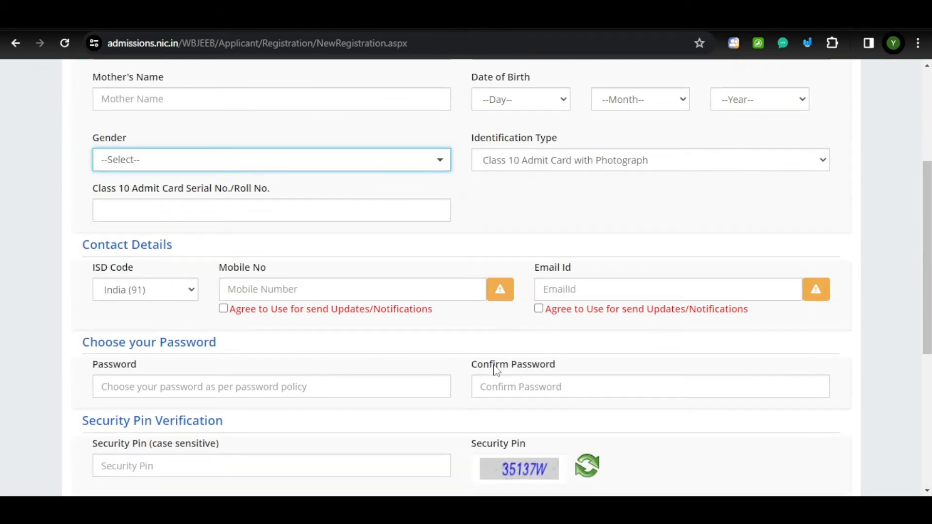
left_click(131, 210)
left_click_drag(116, 189, 270, 197)
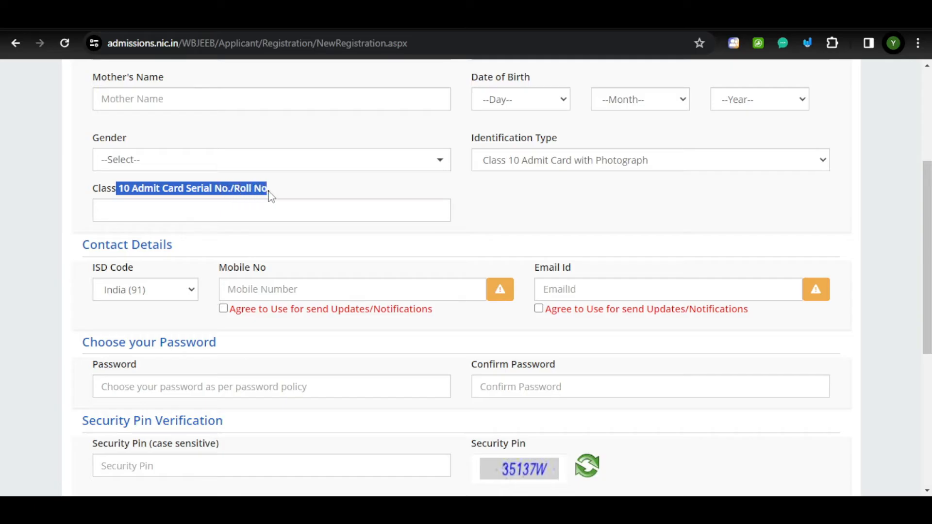
left_click(155, 210)
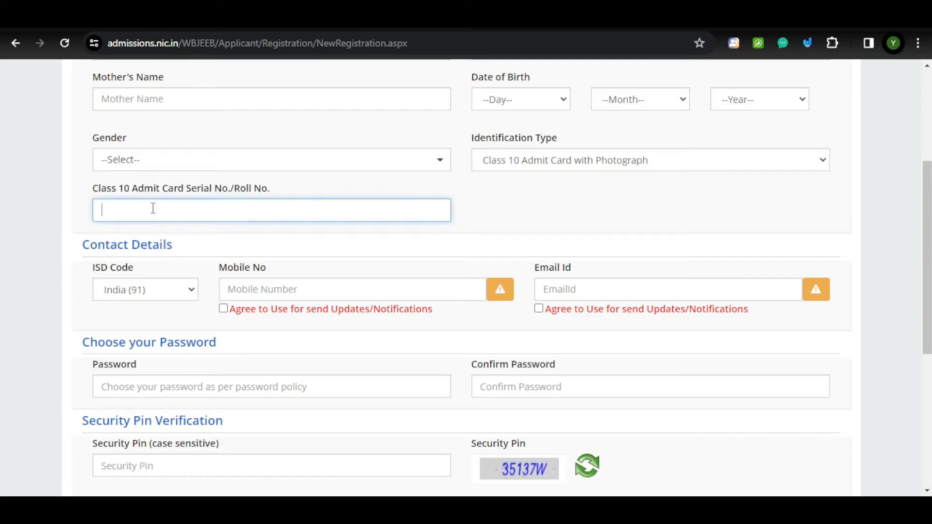
Switch the identification type to Voter ID and keep the ISD code as India (91).
left_click(519, 163)
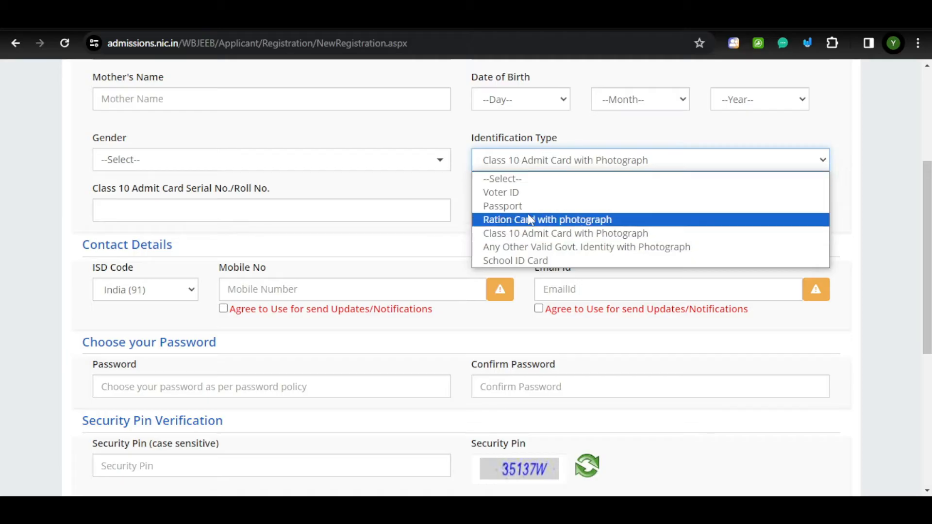
left_click(519, 193)
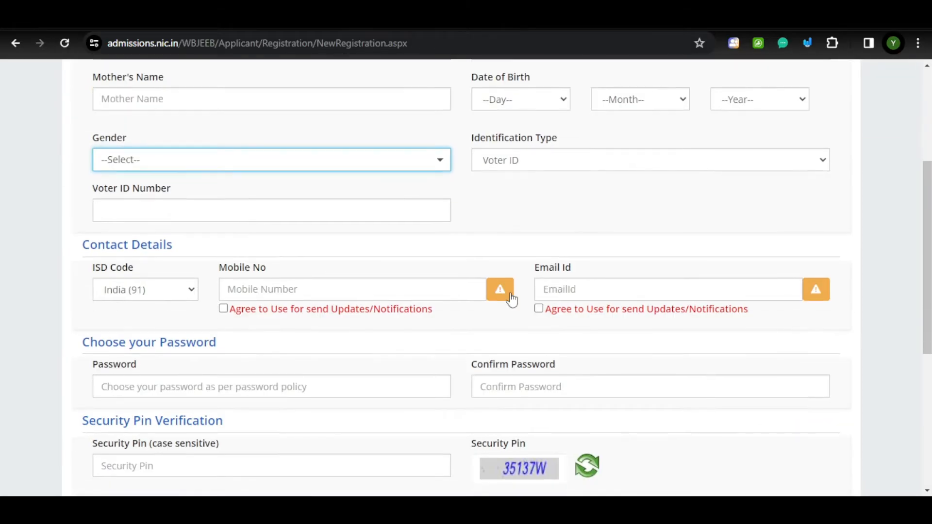
left_click(280, 210)
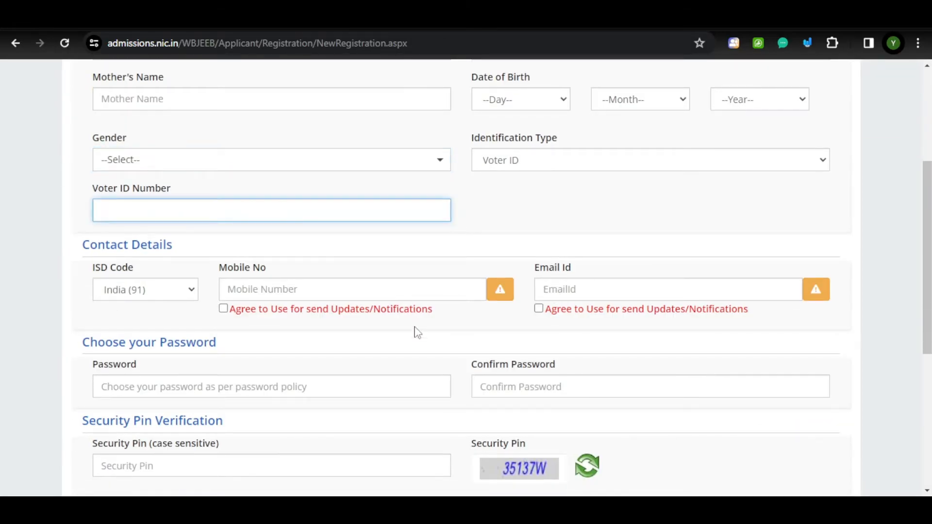
scroll(407, 338, "up", 1)
scroll(405, 337, "up", 3)
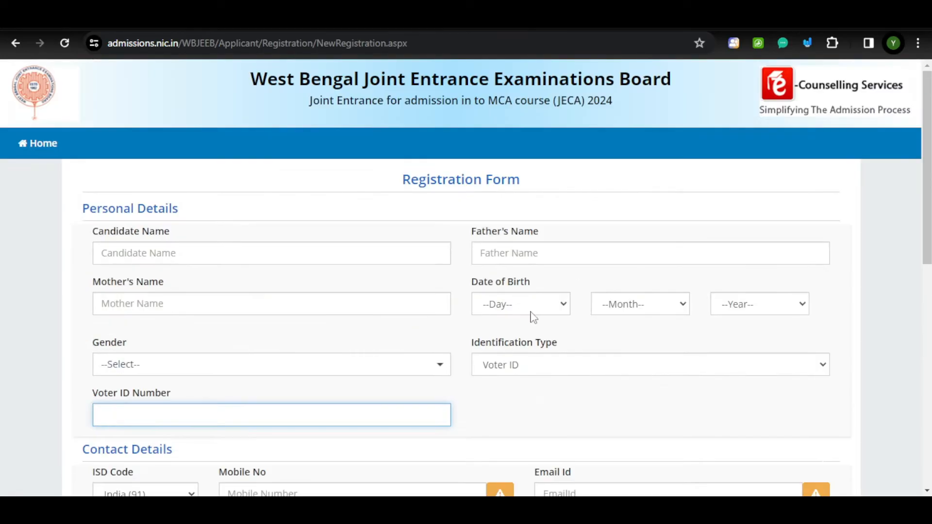
scroll(430, 334, "down", 3)
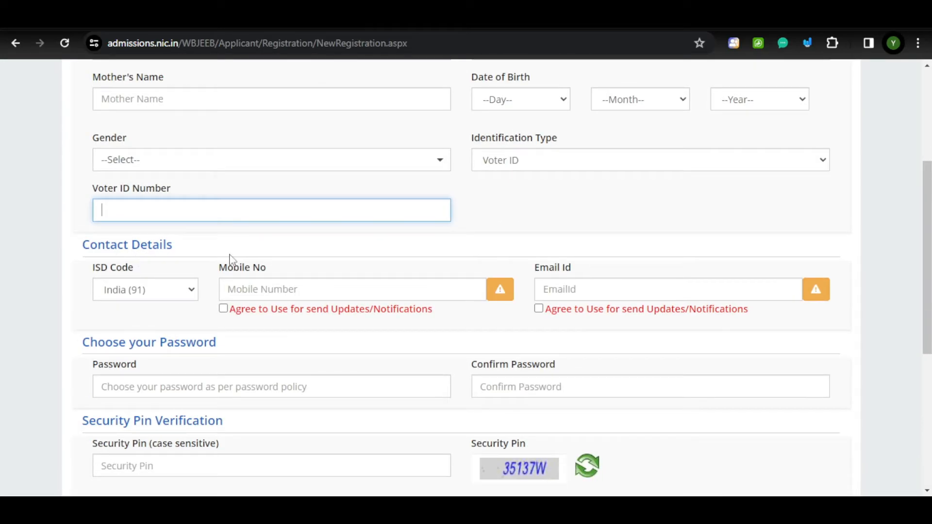
left_click(190, 291)
left_click(190, 293)
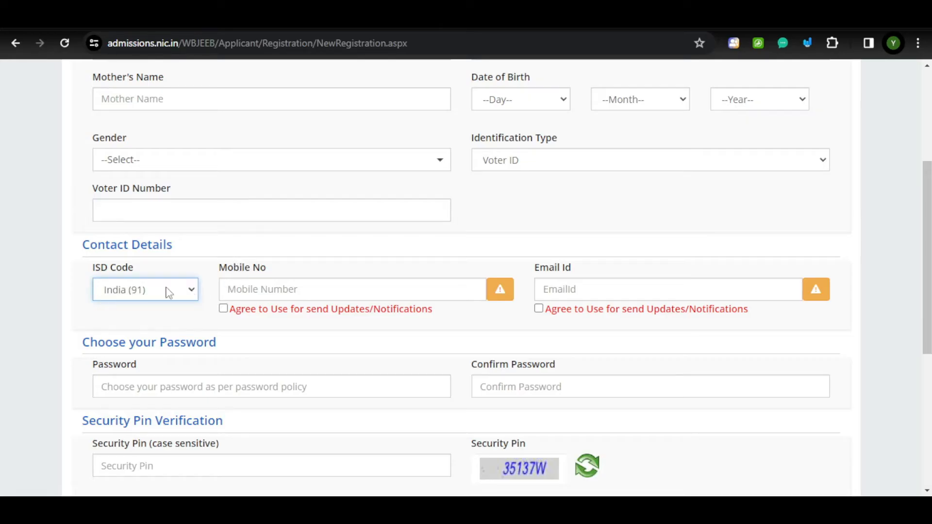
Review the instructions for the mobile number and e-mail address fields.
left_click(262, 294)
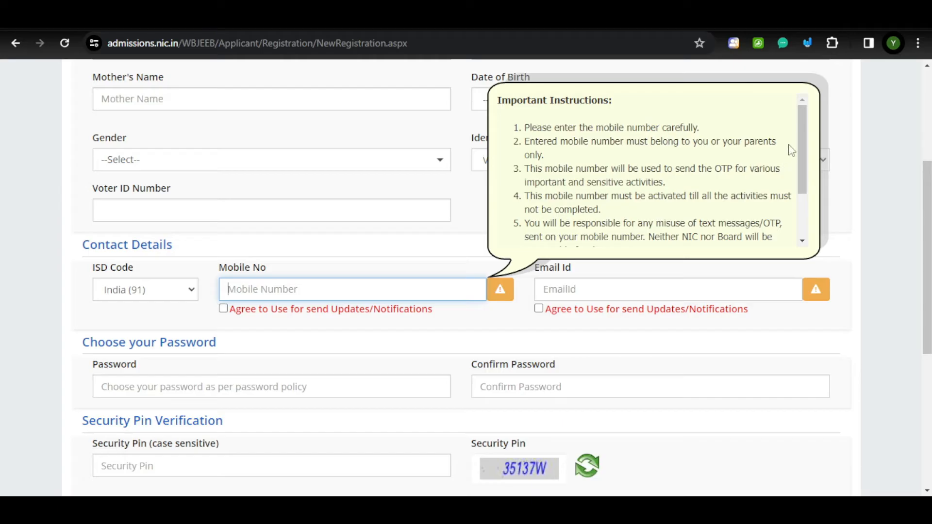
mouse_move(803, 131)
left_mouse_down()
mouse_move(811, 202)
mouse_move(800, 121)
left_mouse_up()
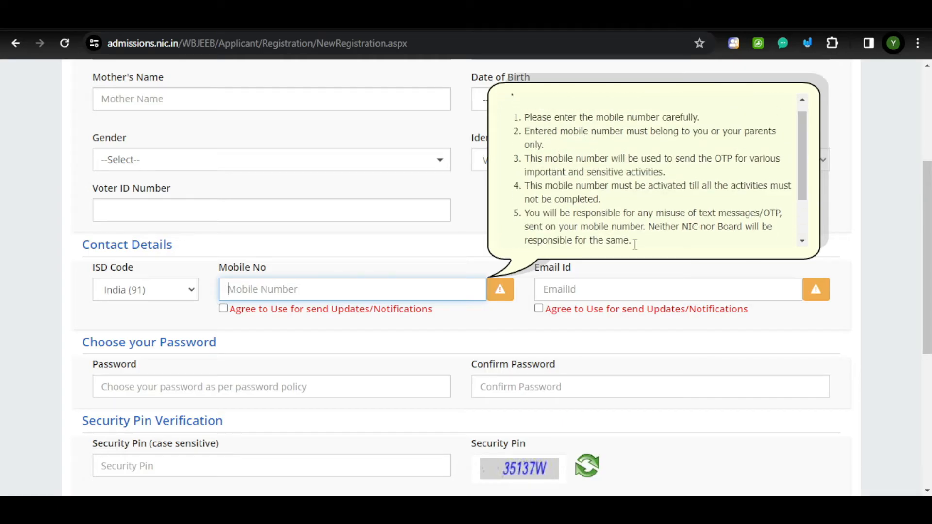
left_click(429, 347)
left_click(557, 285)
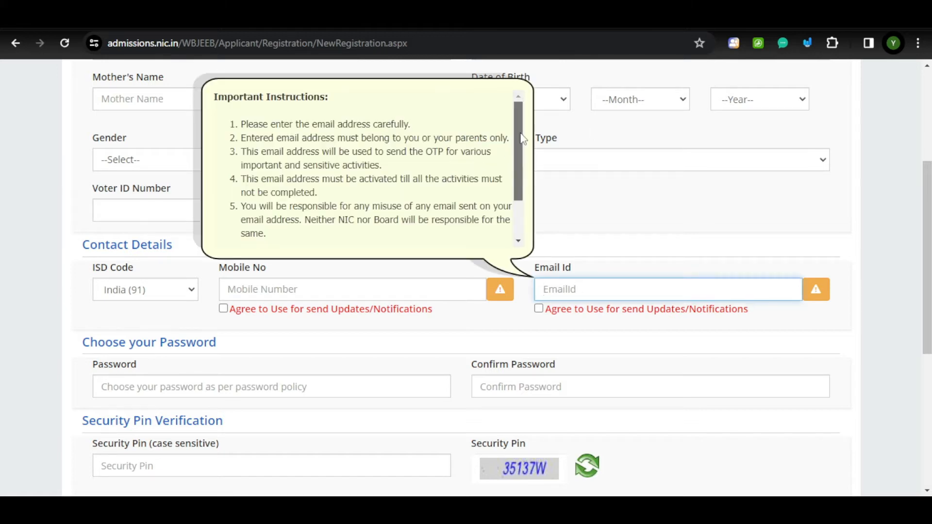
left_click_drag(519, 177, 518, 112)
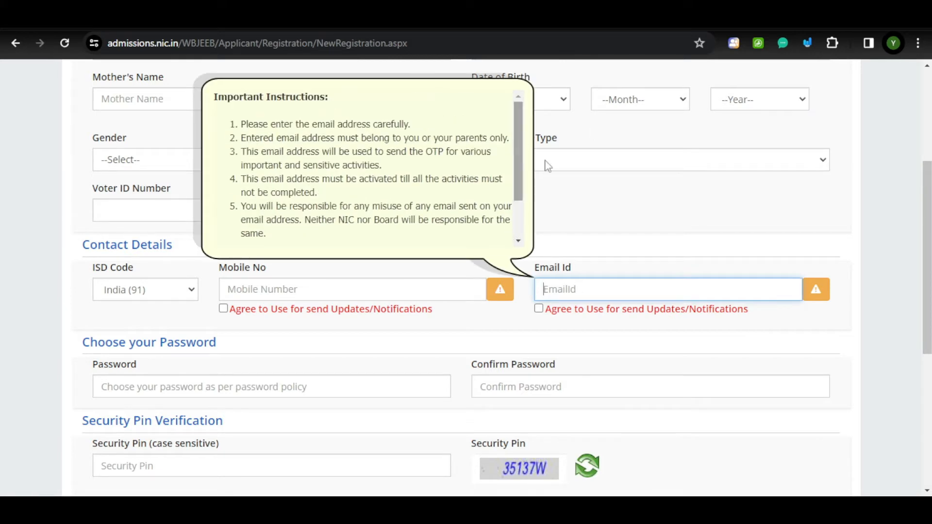
left_click(399, 335)
scroll(399, 335, "down", 3)
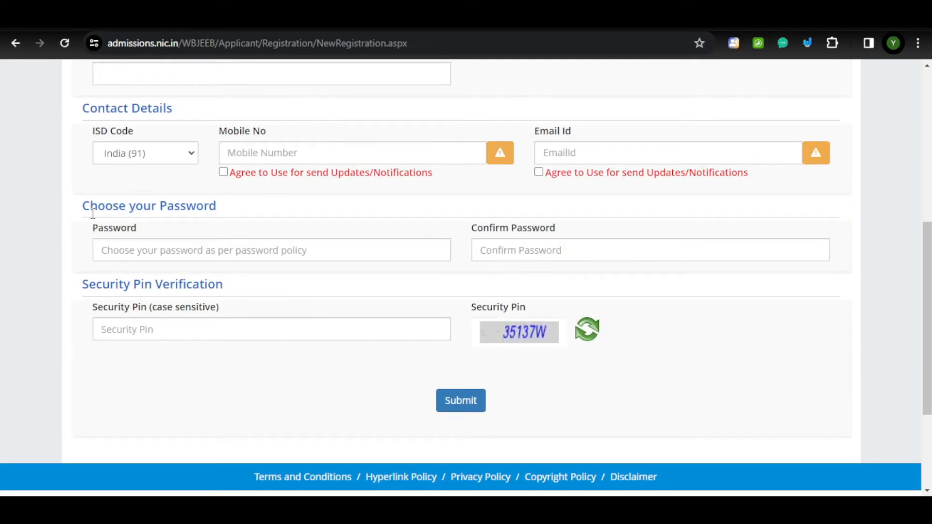
Check the password policy's allowed special characters, fill in the security pin and submit the form.
left_click_drag(83, 208, 239, 213)
left_click(140, 250)
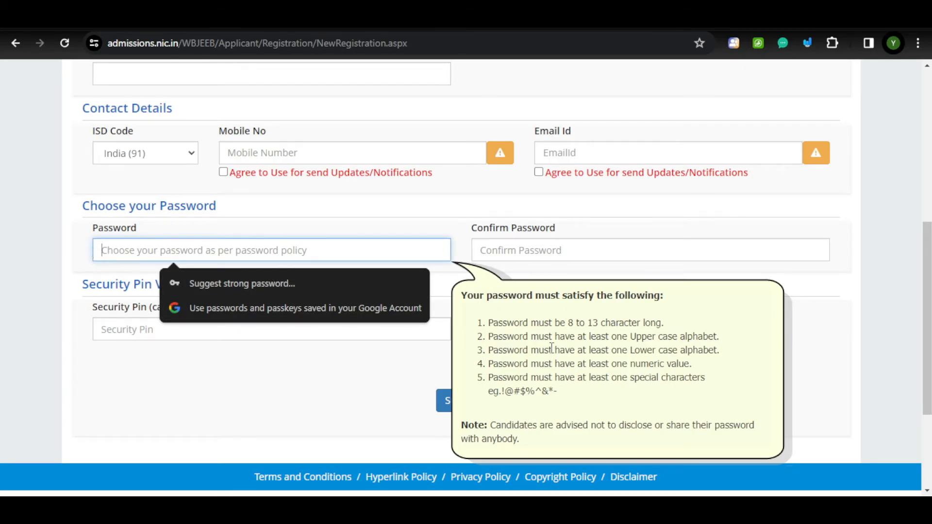
left_click_drag(512, 392, 558, 392)
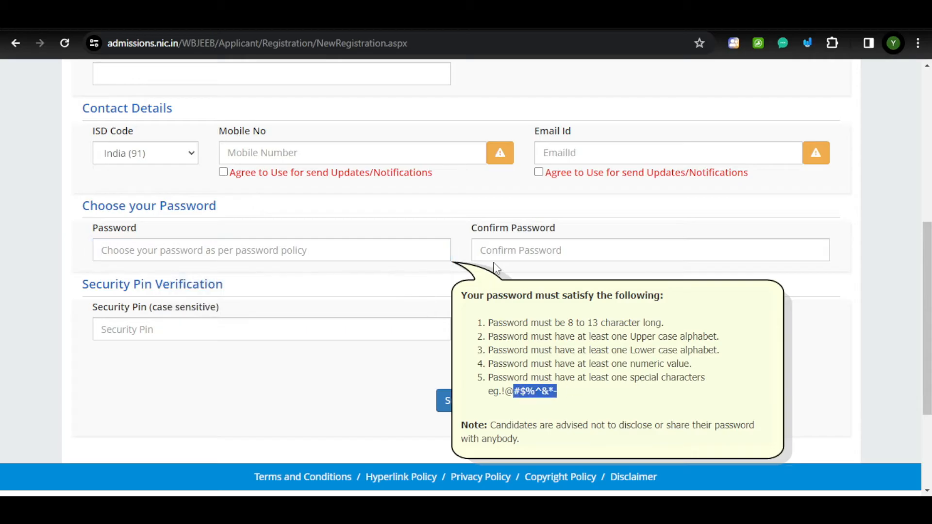
left_click(537, 245)
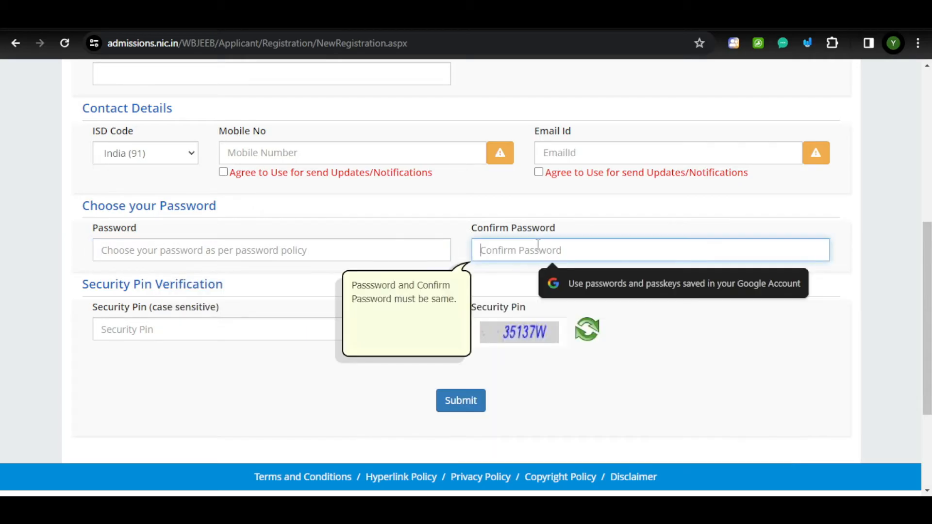
left_click(305, 404)
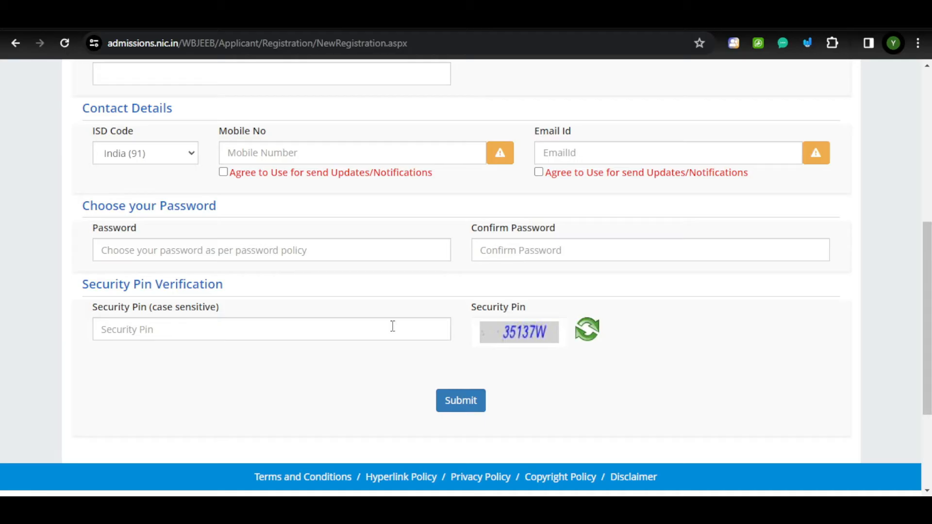
left_click(117, 329)
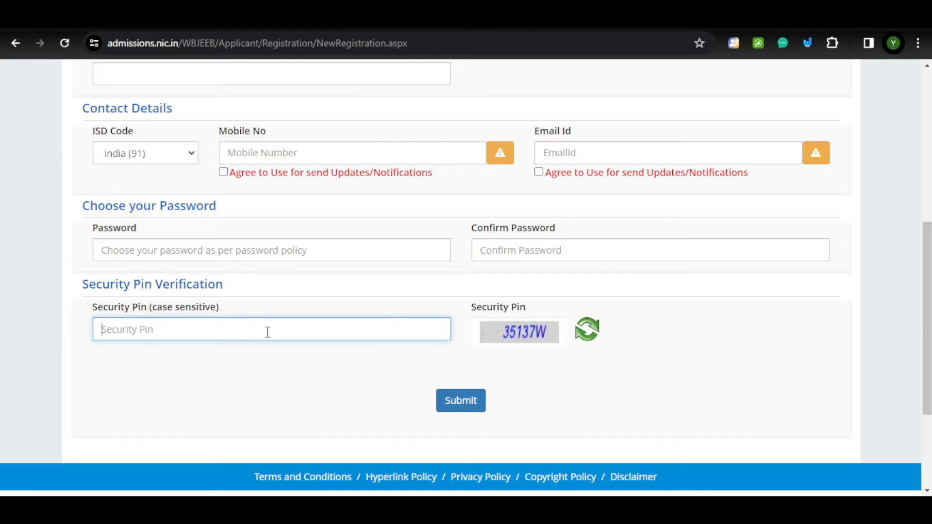
left_click(470, 402)
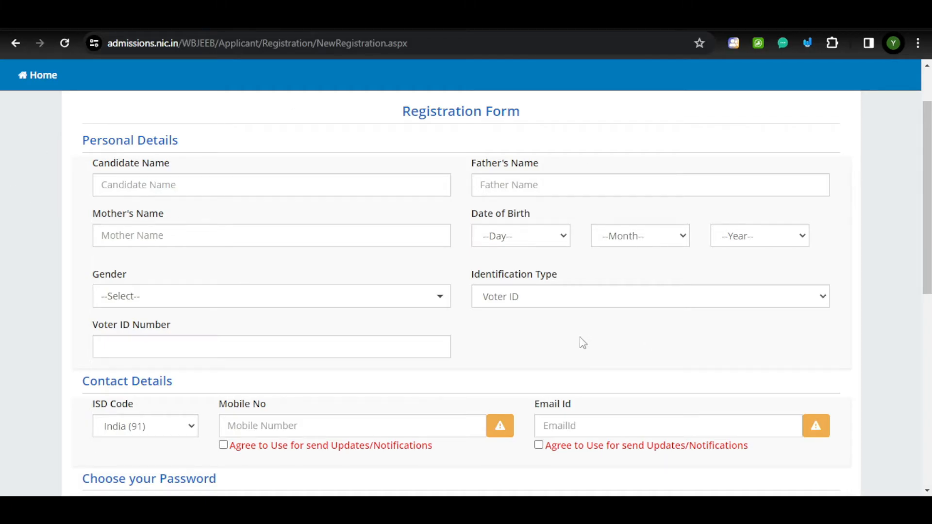
Scroll through the Review Page and confirm it with Submit & Next.
scroll(583, 342, "down", 7)
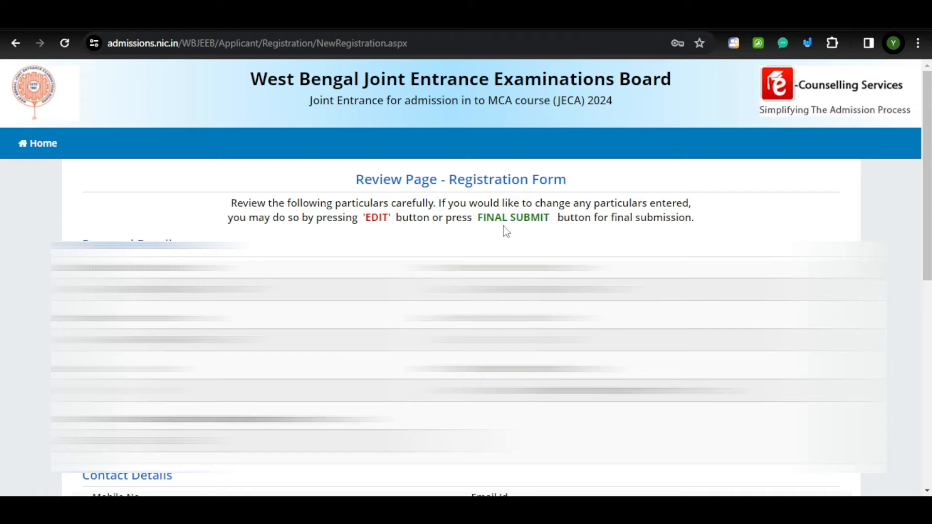
left_click_drag(926, 225, 926, 422)
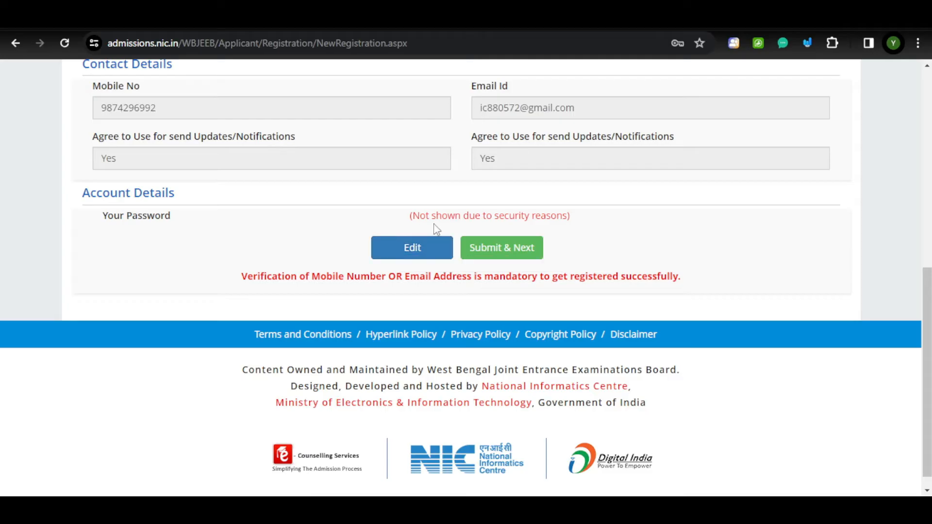
left_click(499, 258)
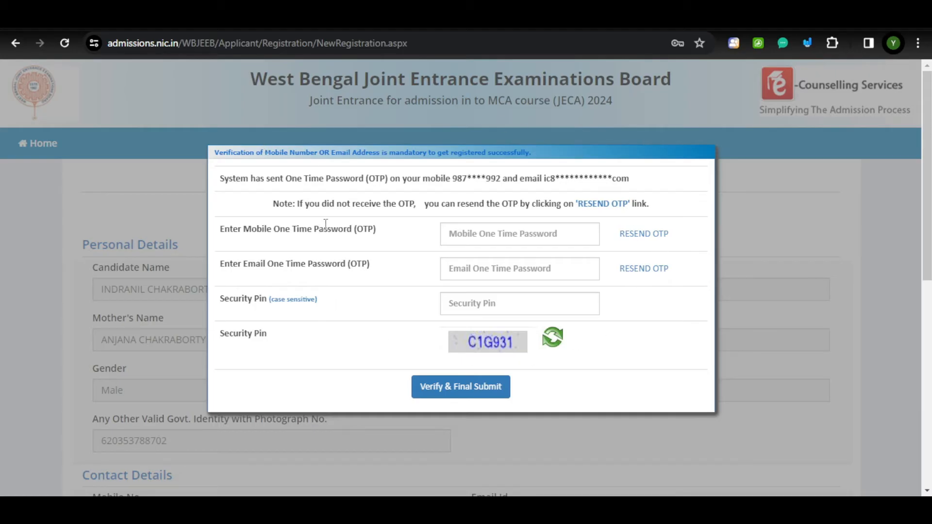
Enter the mobile and e-mail OTPs and captcha, then Verify & Final Submit.
left_click(467, 230)
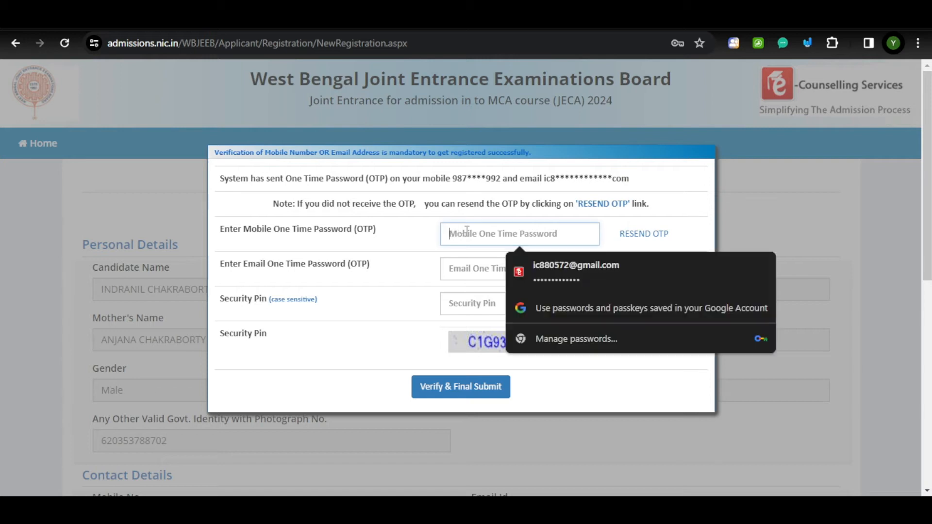
left_click(665, 185)
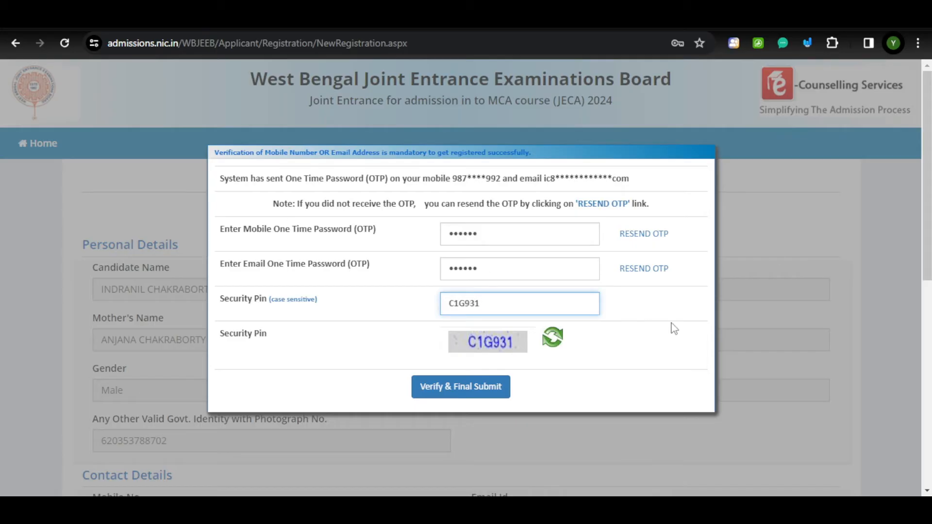
left_click(465, 398)
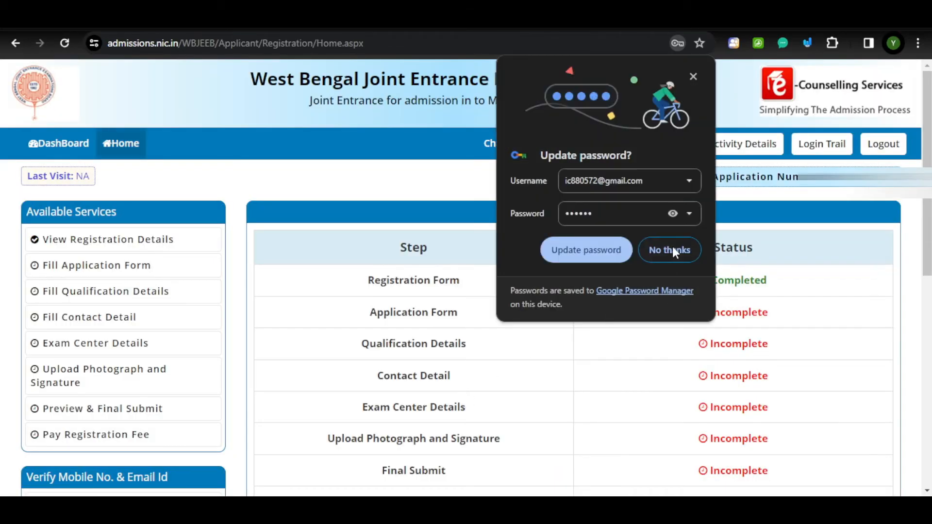
Decline Chrome's password update, review the progress status table and begin the Fill Application Form.
left_click(672, 249)
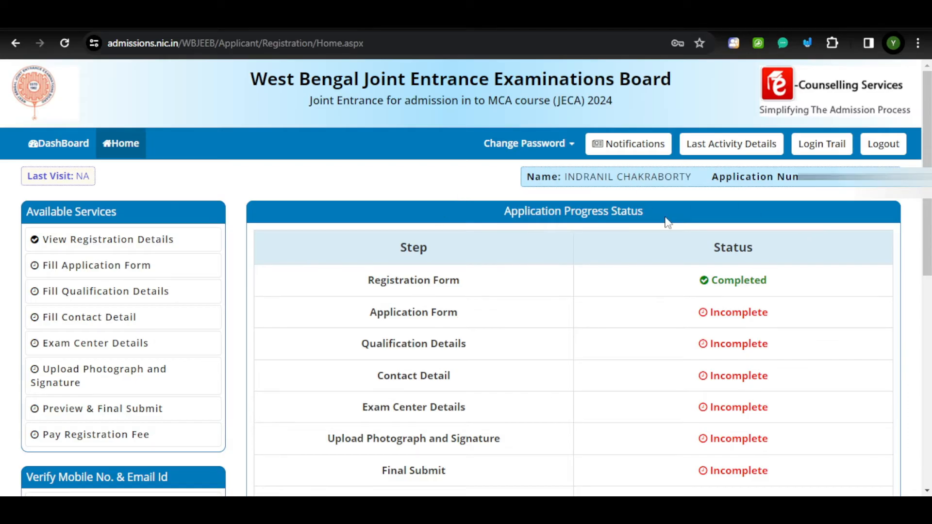
left_click_drag(566, 180, 681, 179)
left_click(709, 191)
scroll(828, 257, "down", 1)
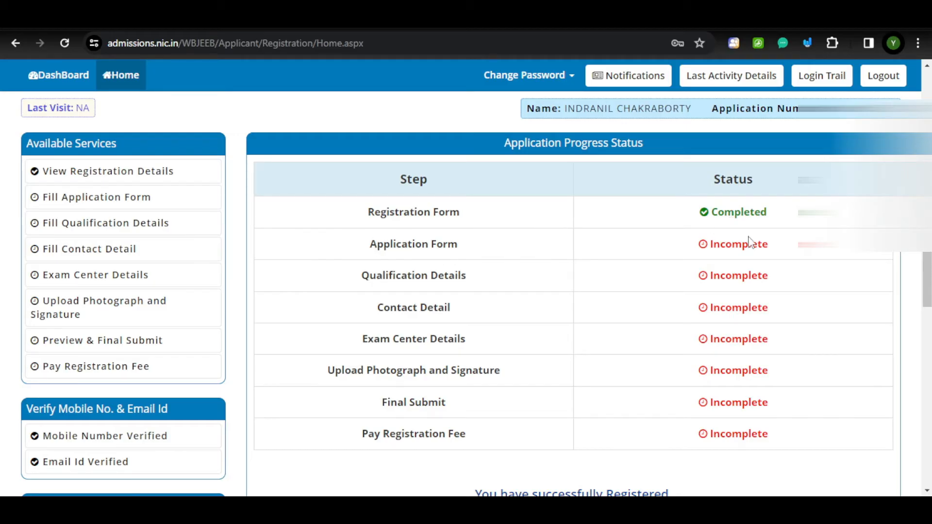
scroll(750, 241, "down", 3)
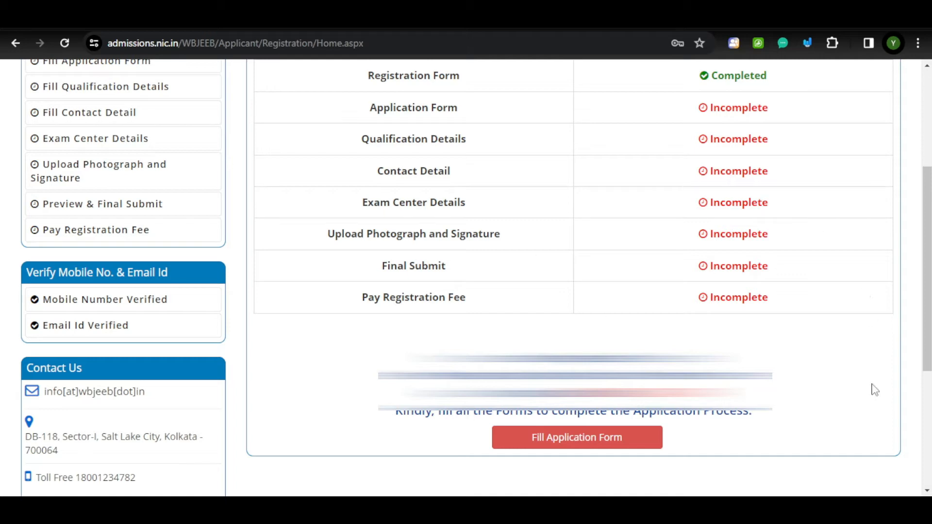
left_click(562, 444)
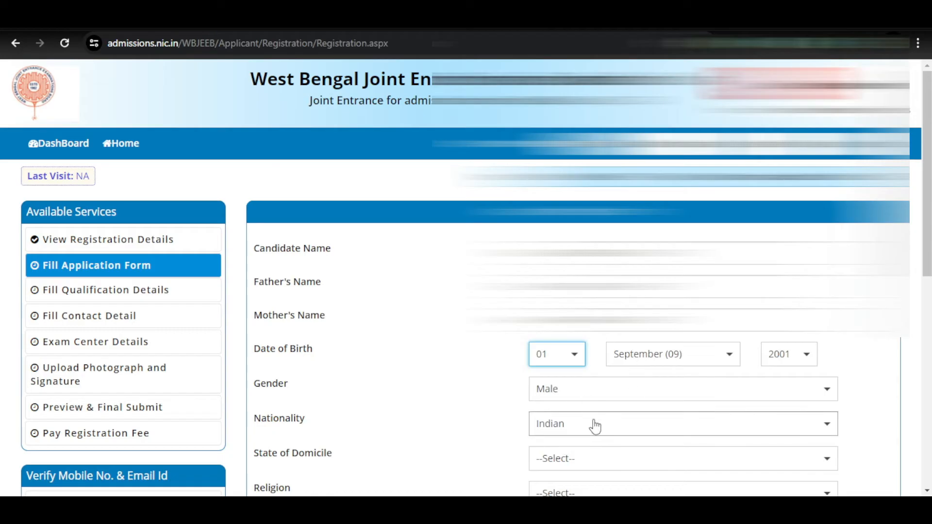
Check the prefilled candidate, father's and mother's names on the application form.
left_click(626, 254)
left_click_drag(631, 254, 535, 253)
left_click(626, 253)
left_click_drag(626, 287, 535, 287)
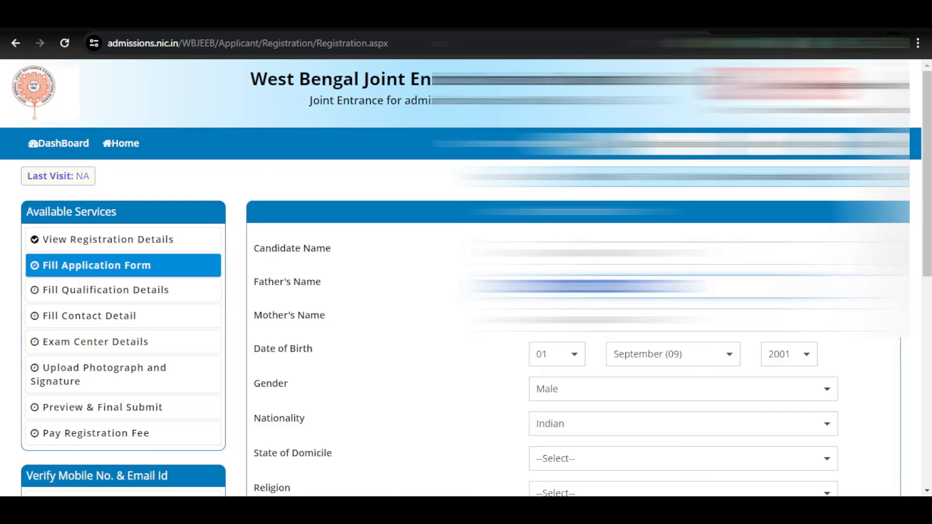
left_click_drag(626, 320, 535, 320)
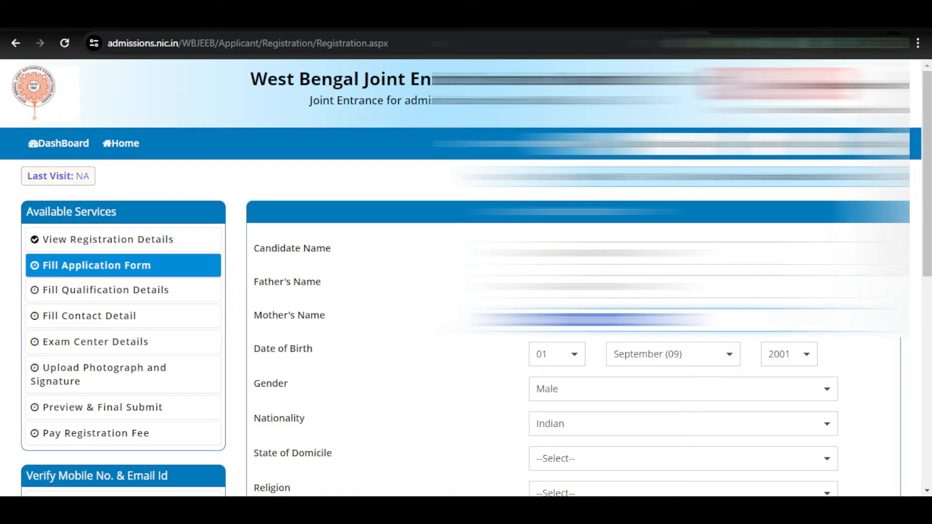
scroll(664, 397, "down", 1)
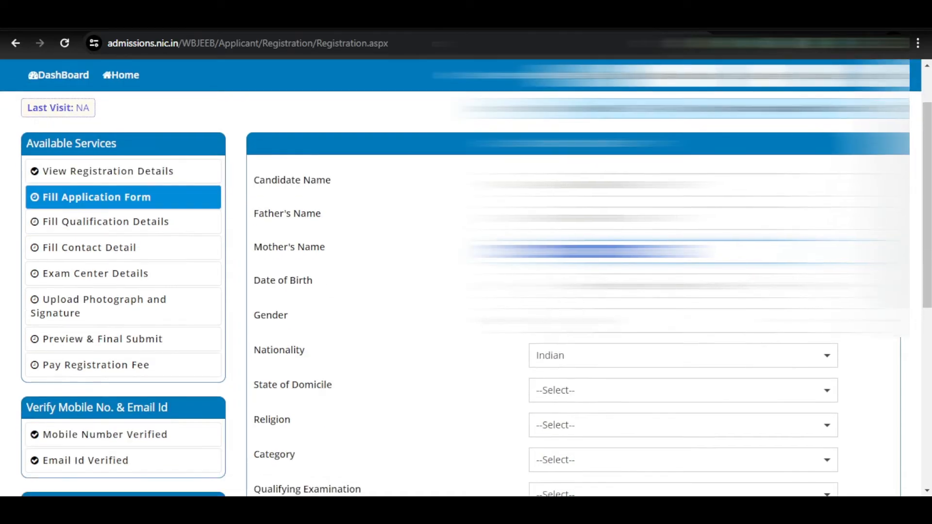
scroll(556, 379, "down", 1)
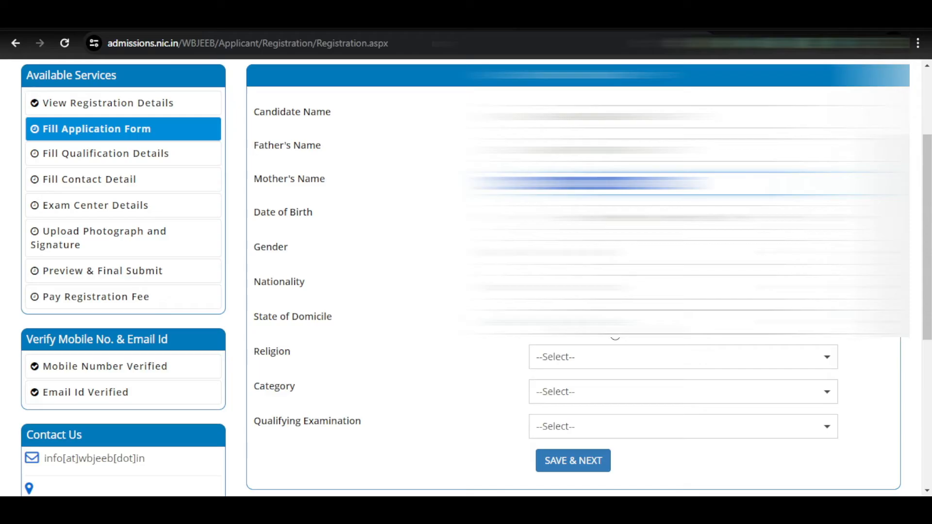
Set State of Domicile to West Bengal.
double_click(296, 316)
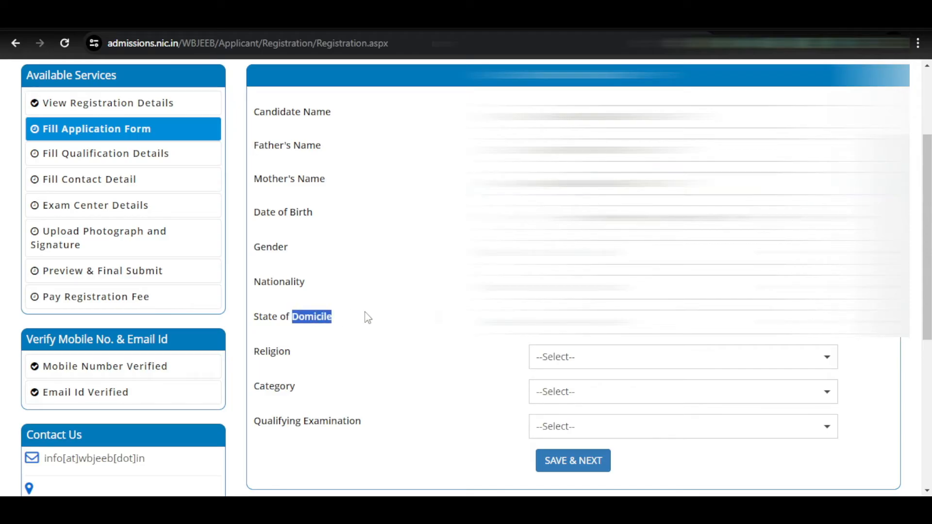
left_click(593, 335)
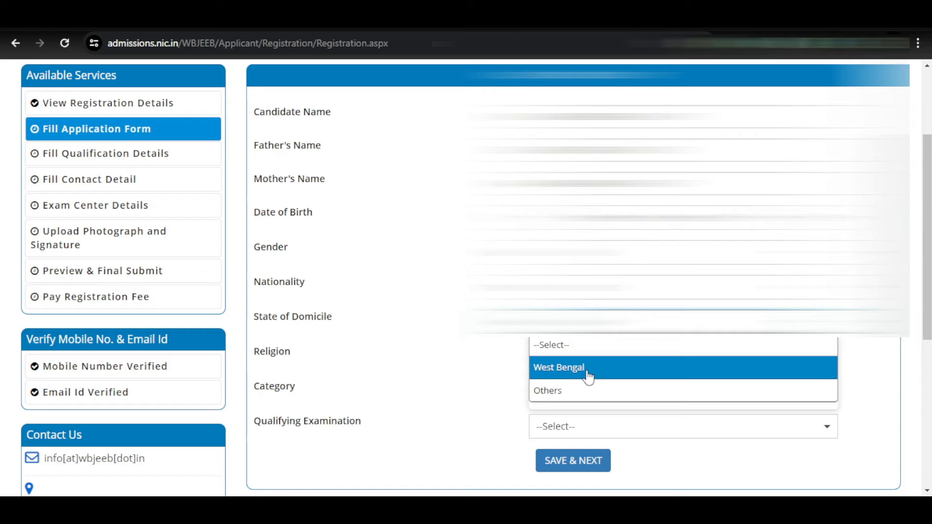
left_click(561, 373)
scroll(562, 376, "down", 1)
scroll(241, 236, "down", 2)
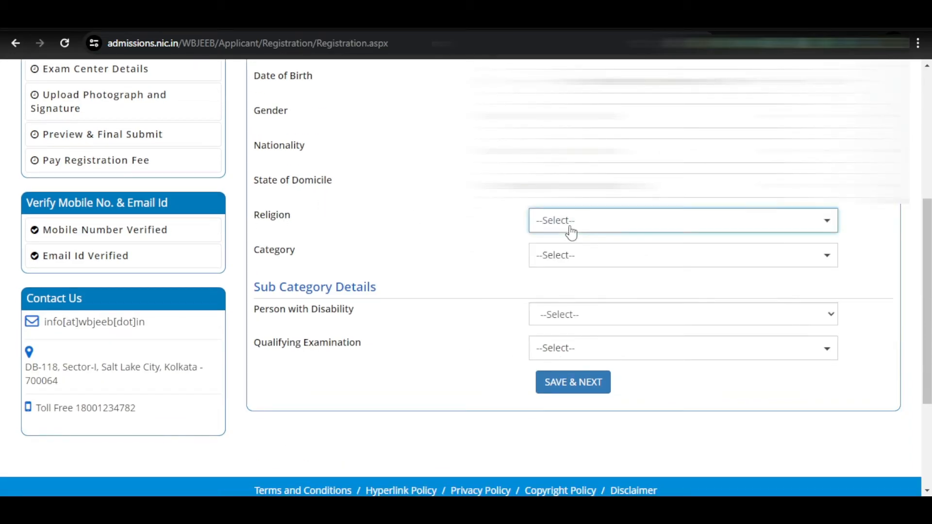
Set Religion to HINDUISM, Category to General and Person with Disability to No.
left_click(569, 228)
left_click(574, 267)
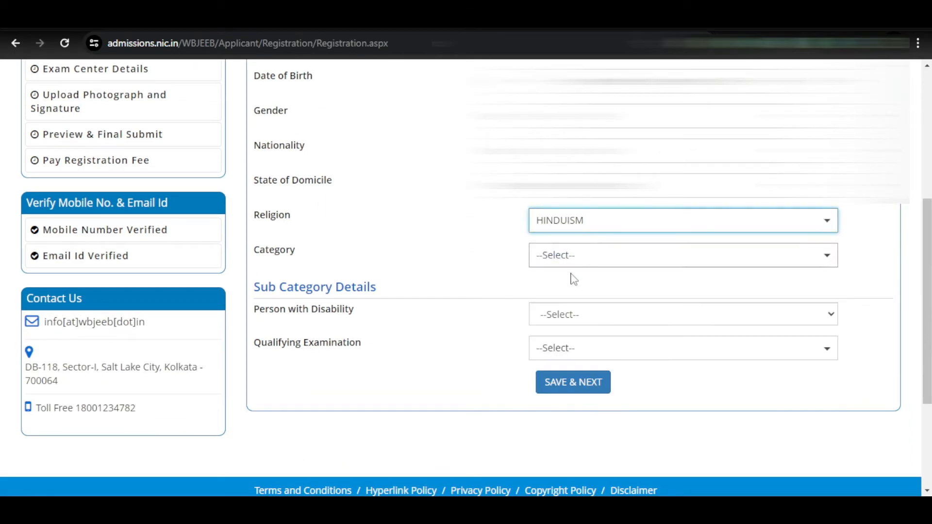
left_click(574, 257)
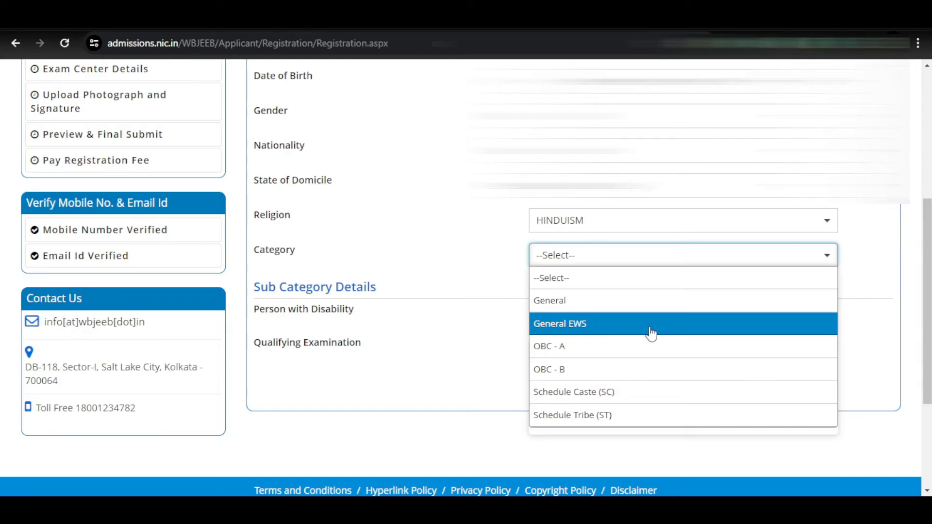
left_click(589, 307)
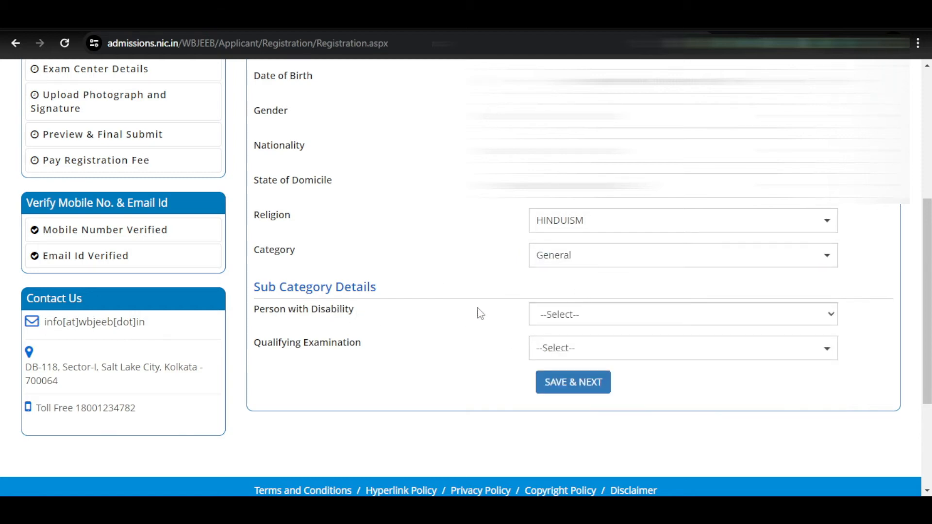
left_click(597, 316)
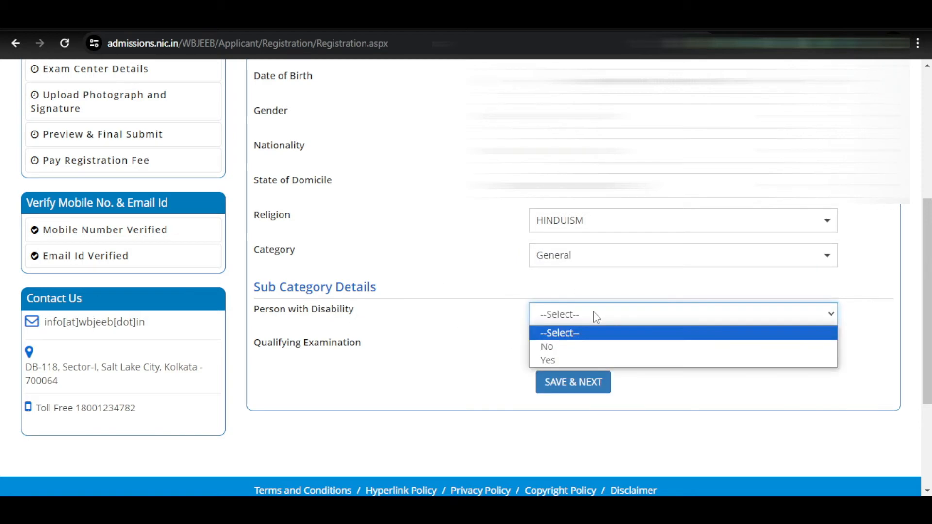
left_click(564, 360)
left_click(566, 315)
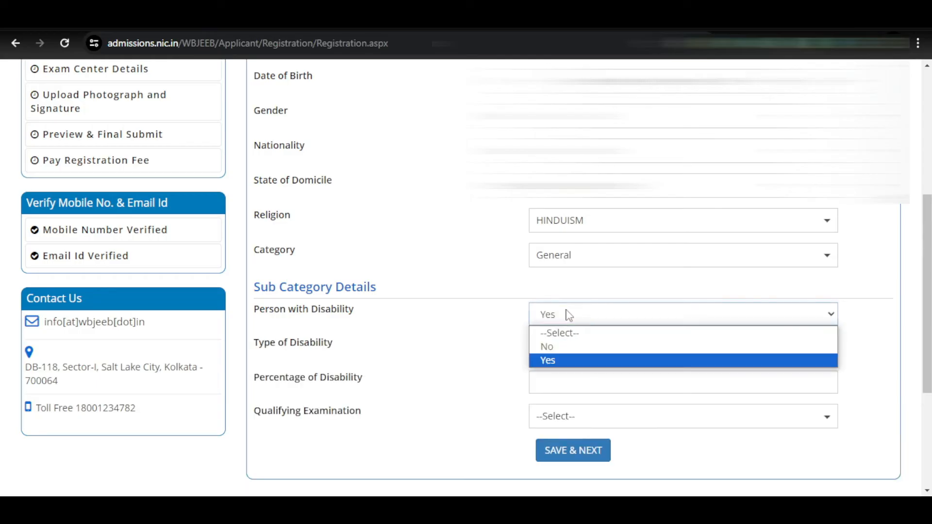
left_click(566, 347)
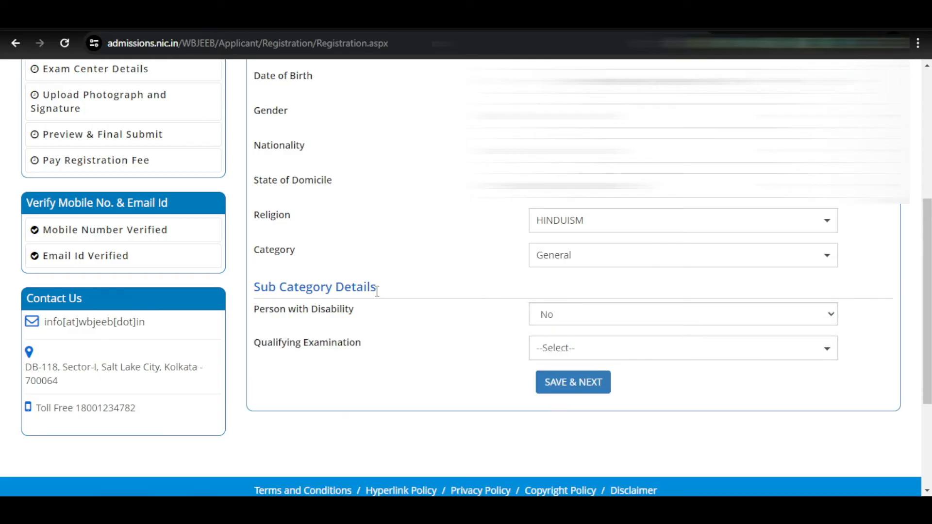
Choose BCA as the qualifying examination and save the form, confirming with Yes.
left_click(640, 356)
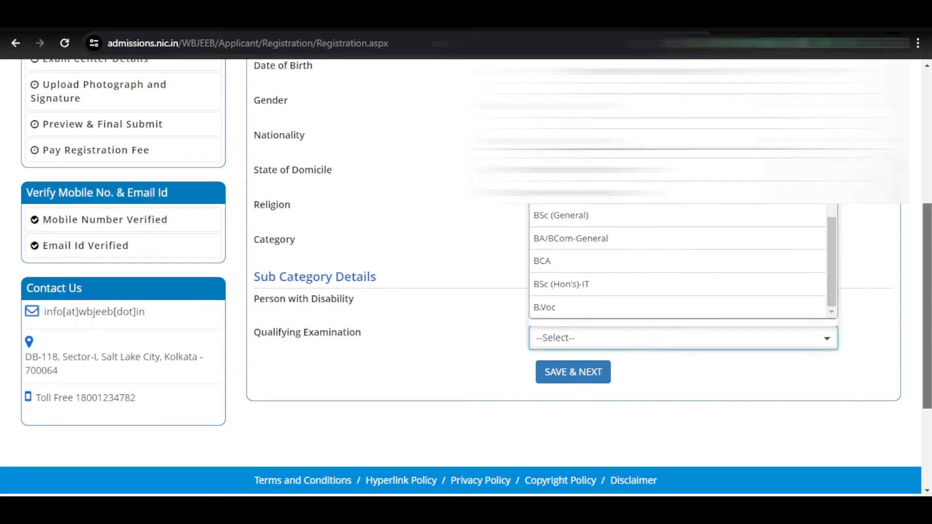
left_click_drag(833, 257, 832, 195)
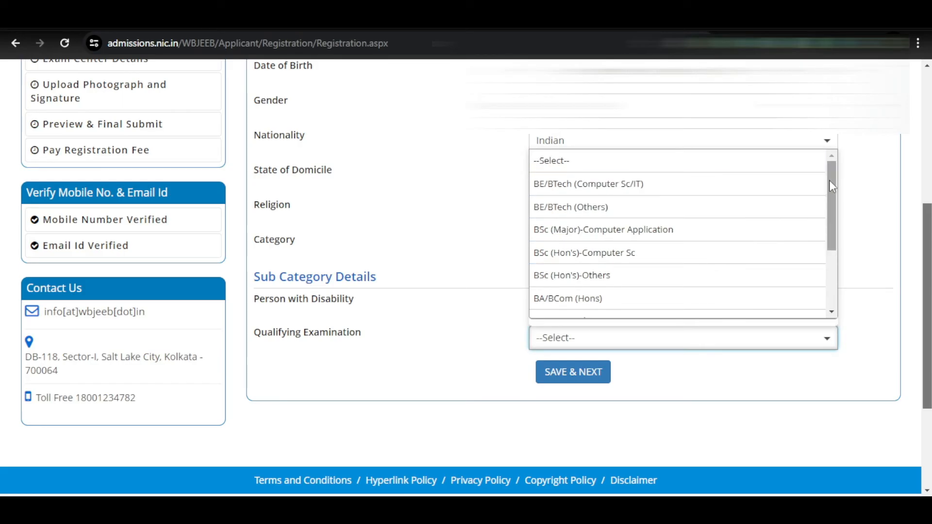
left_click_drag(830, 183, 835, 267)
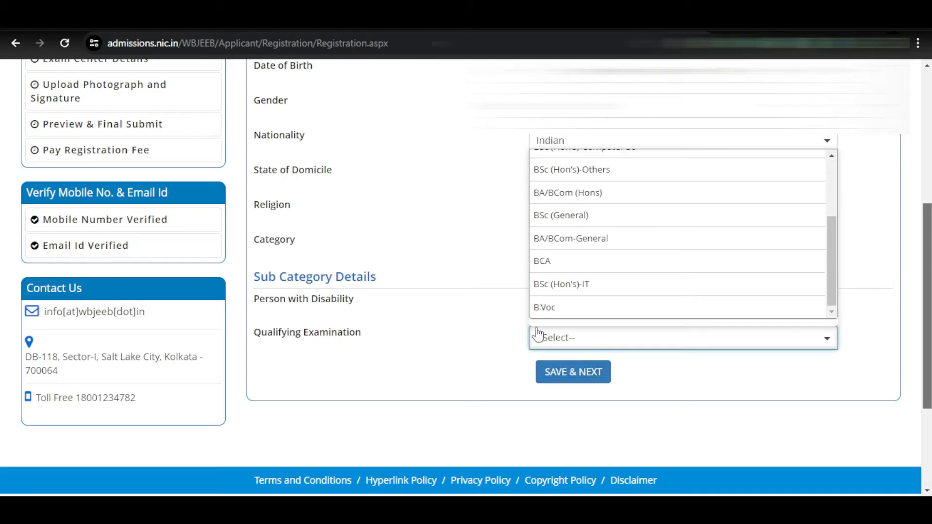
left_click(557, 267)
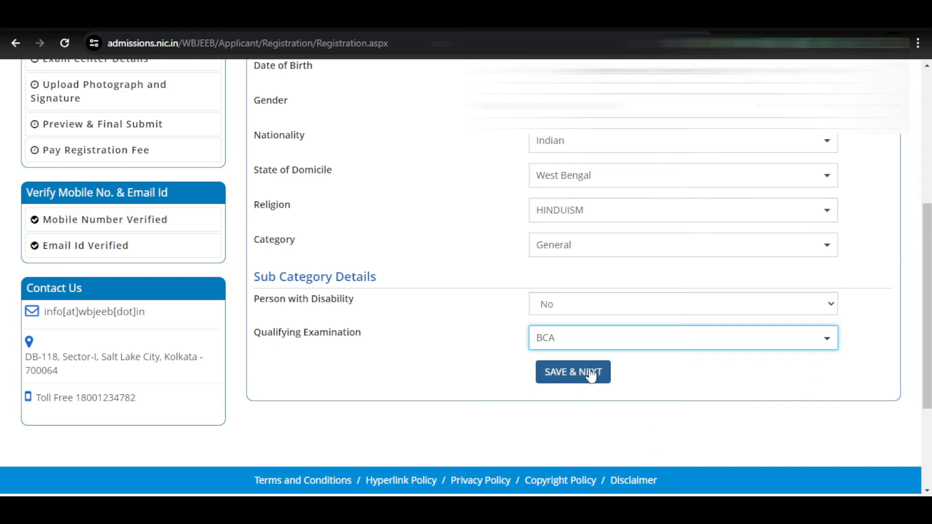
left_click(564, 378)
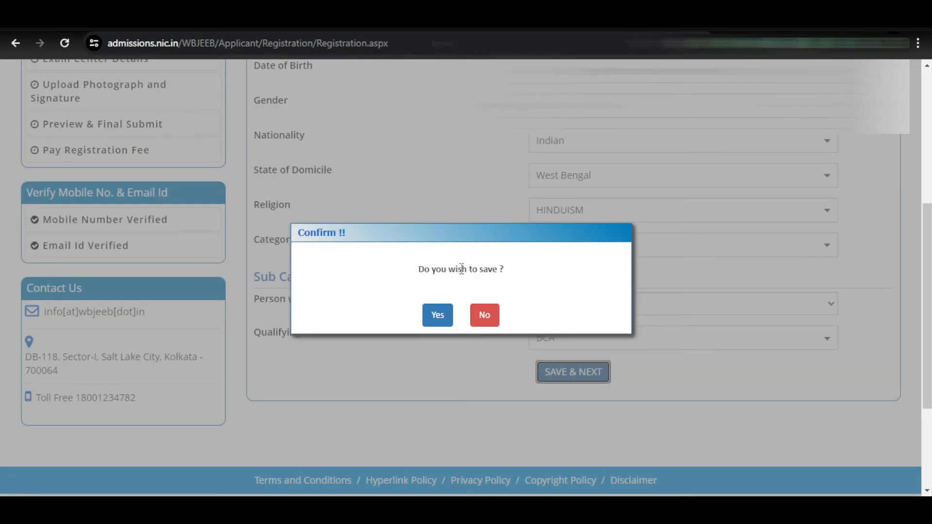
left_click(437, 318)
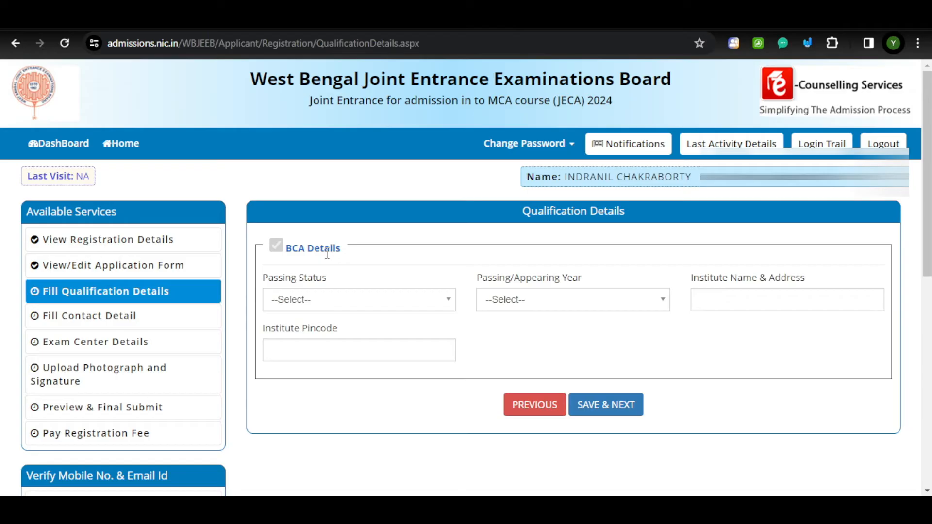
Return to the previous step and reopen the application form for editing.
left_click(530, 407)
left_click(529, 144)
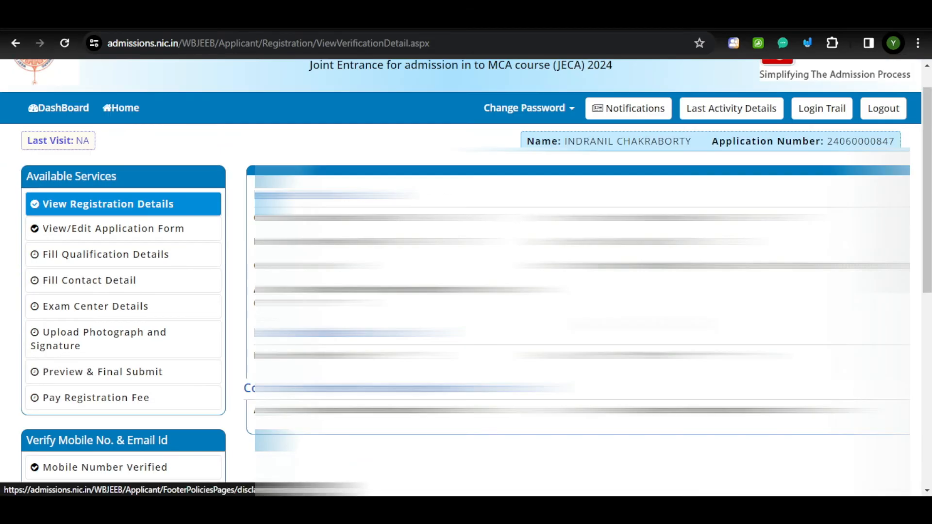
scroll(466, 277, "down", 1)
scroll(162, 267, "up", 2)
left_click(162, 267)
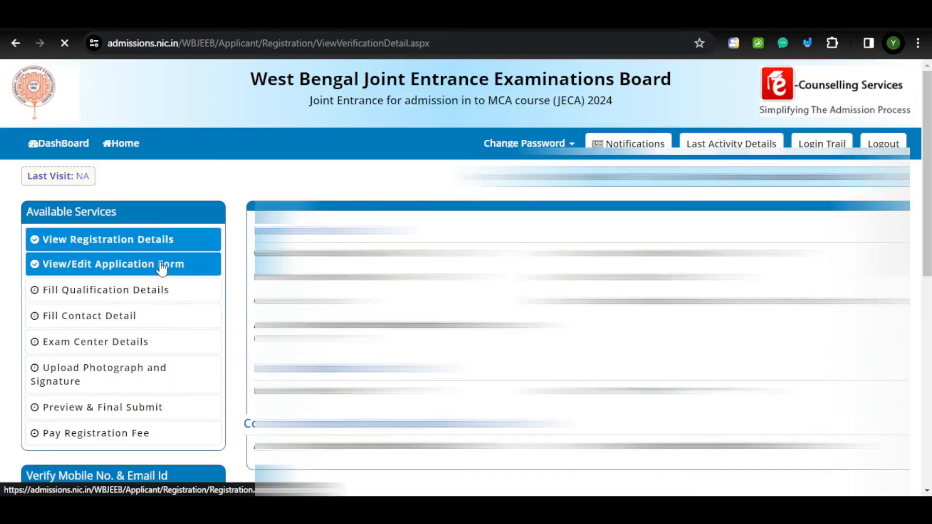
Pick a sub-category option and save the form again, confirming the dialog.
scroll(466, 277, "down", 2)
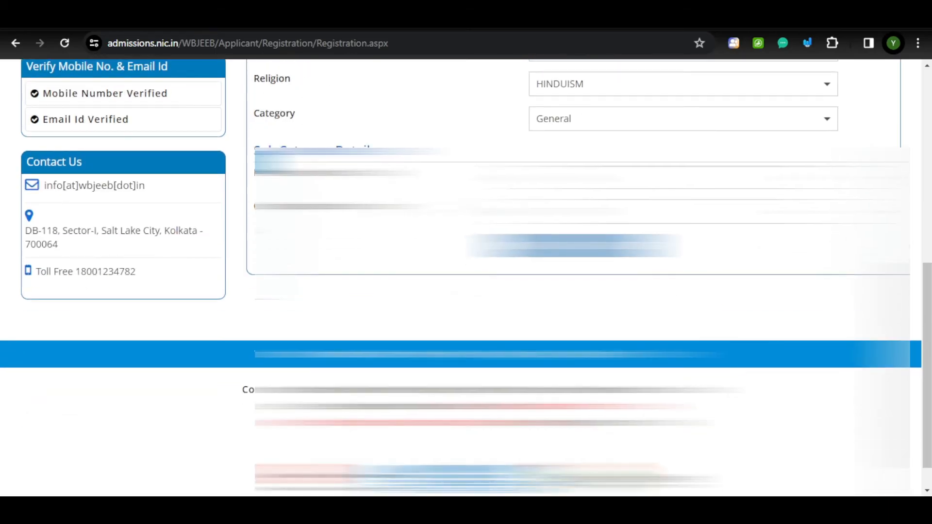
left_click(683, 212)
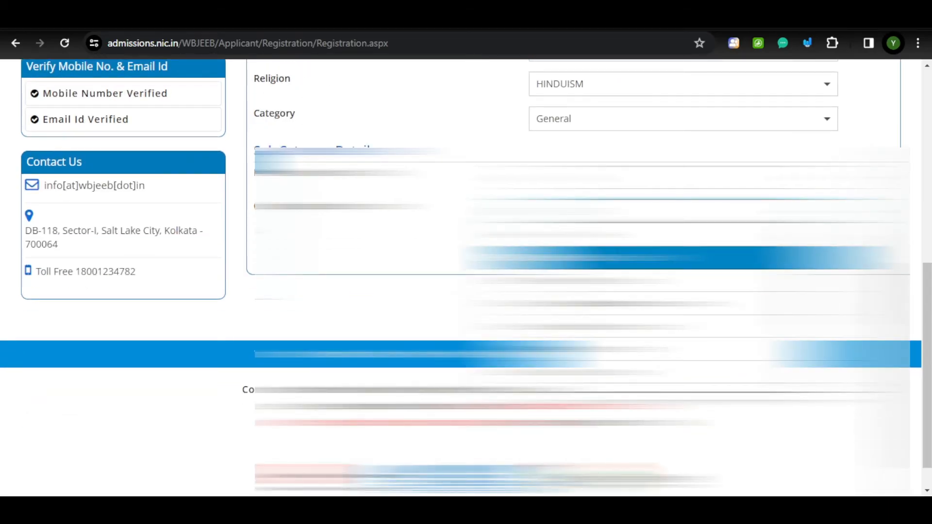
left_click(559, 258)
left_click(572, 246)
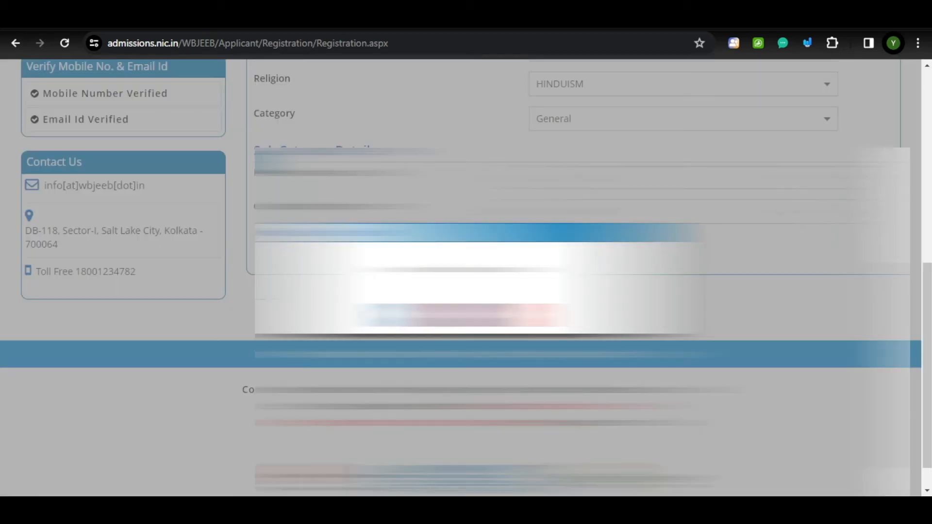
left_click(433, 316)
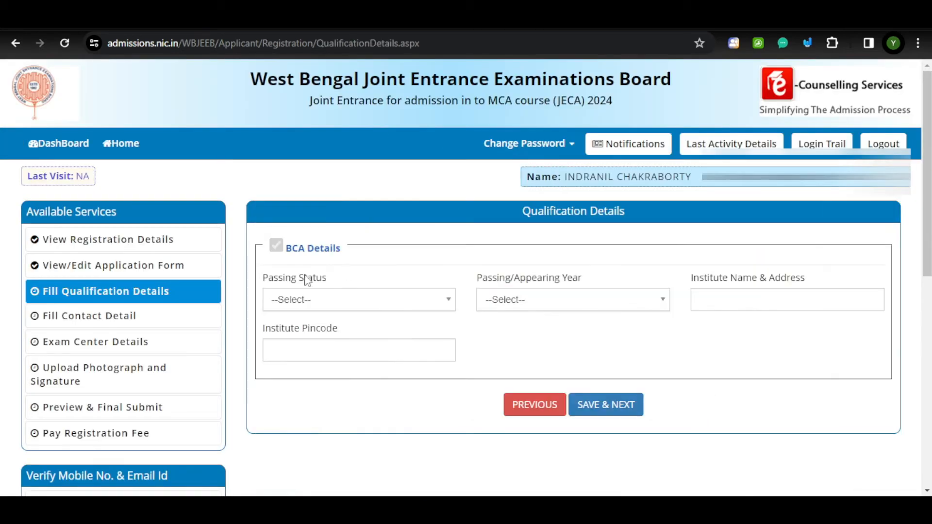
Set BCA Passing Status to Appearing and Passing/Appearing Year to 2024.
left_click(372, 308)
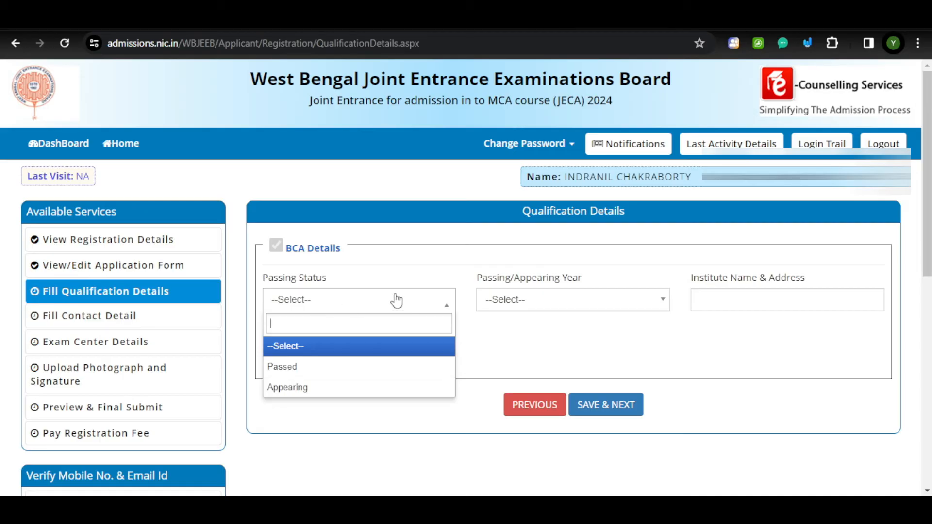
left_click(291, 370)
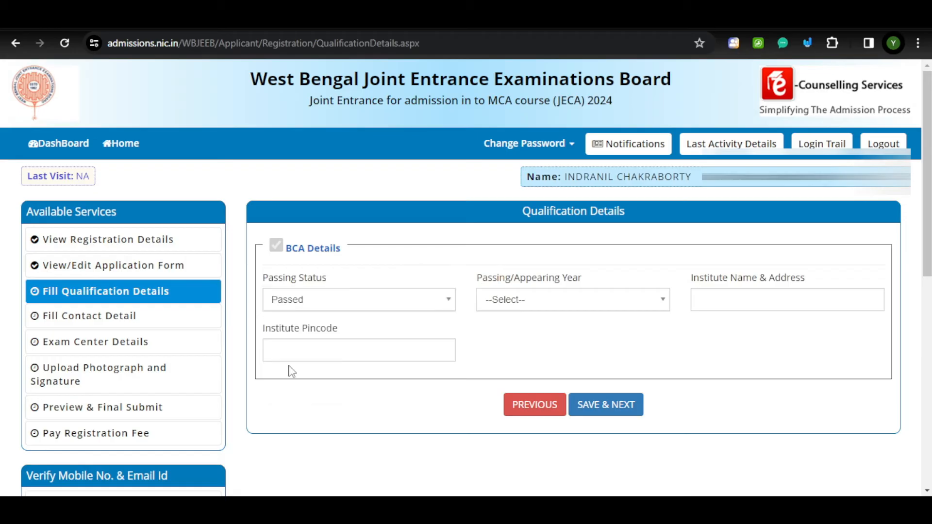
left_click(349, 302)
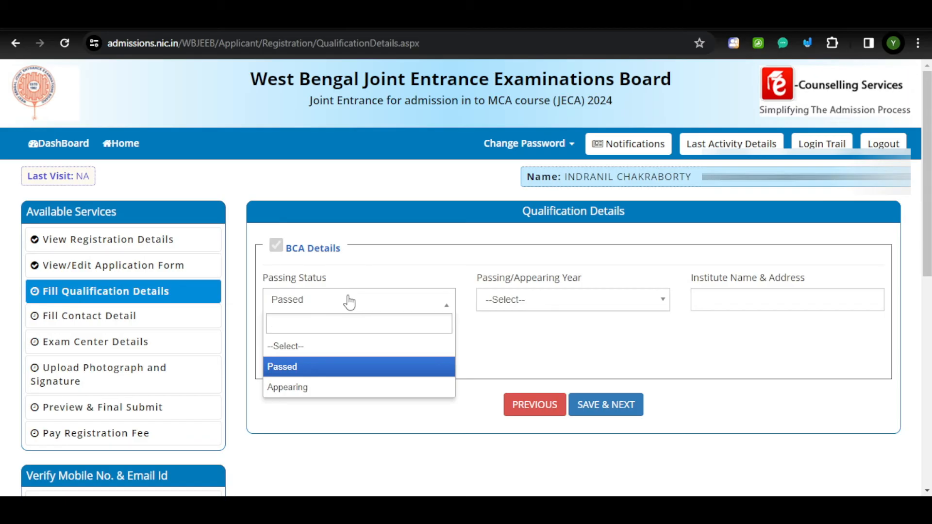
left_click(355, 389)
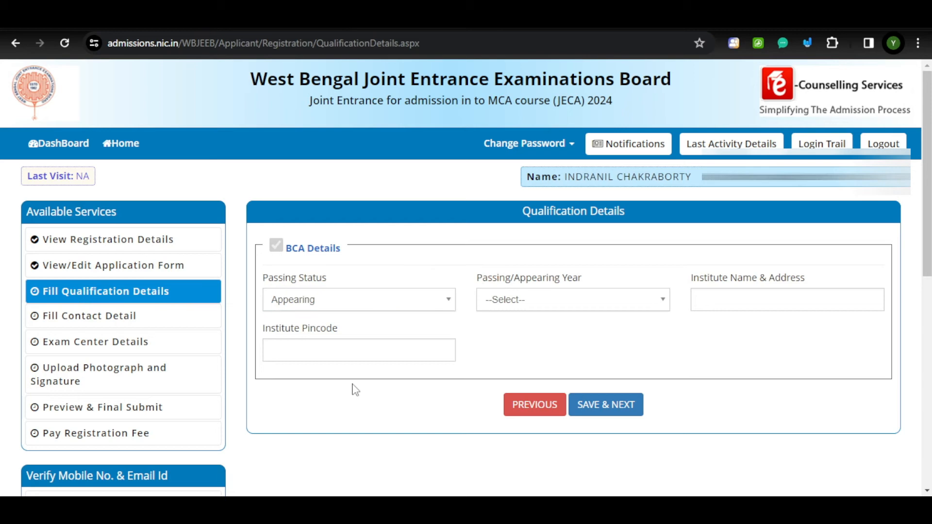
left_click(548, 307)
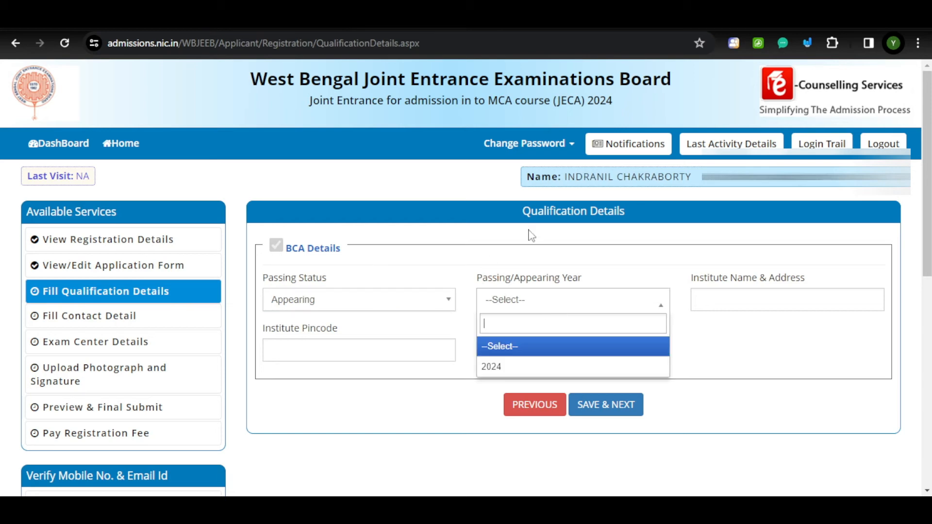
left_click(509, 374)
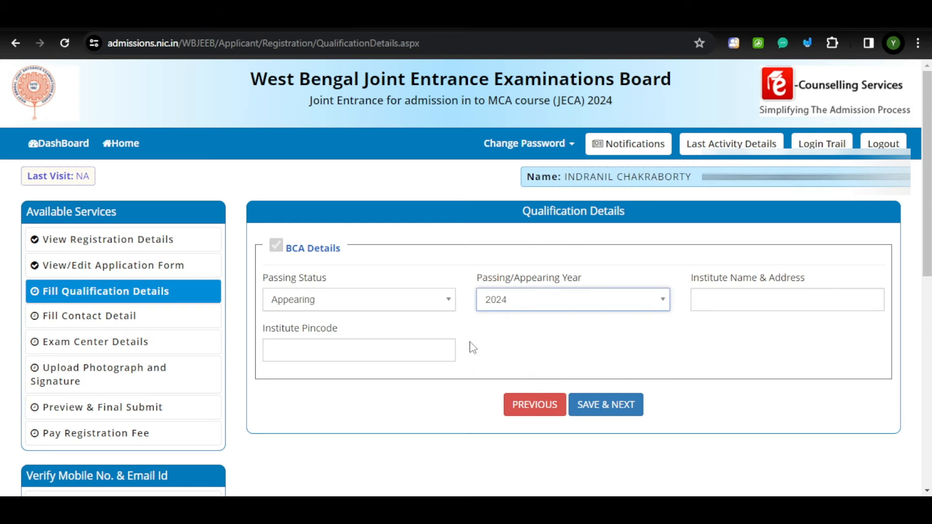
left_click(435, 303)
left_click(332, 374)
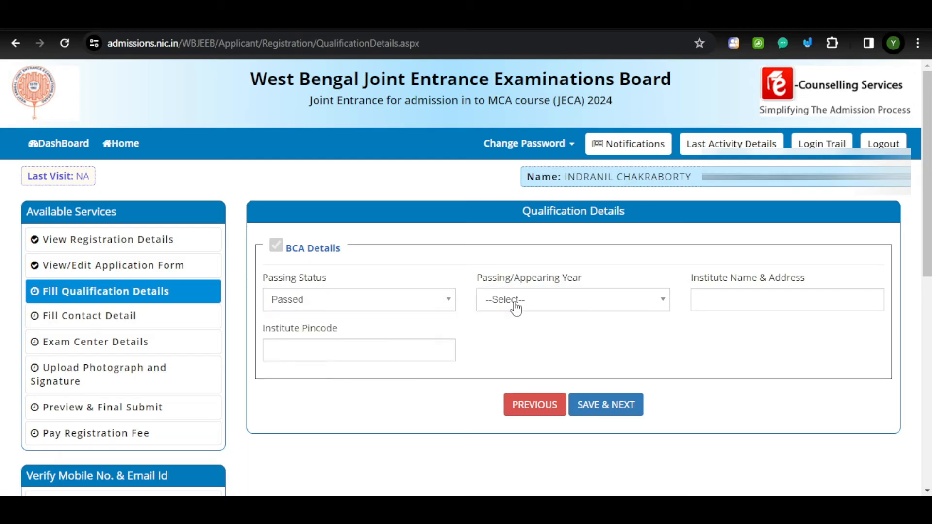
left_click(514, 308)
left_click(406, 308)
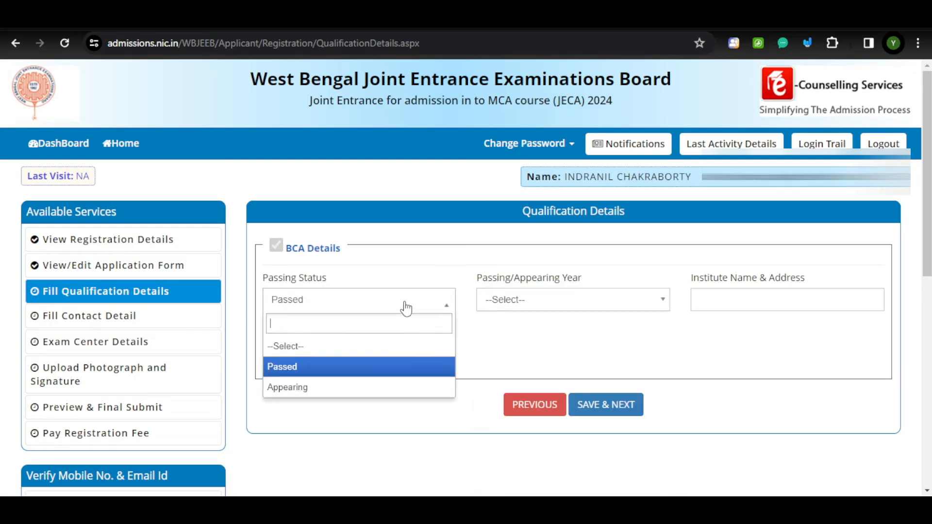
left_click(327, 388)
left_click(517, 308)
left_click(521, 371)
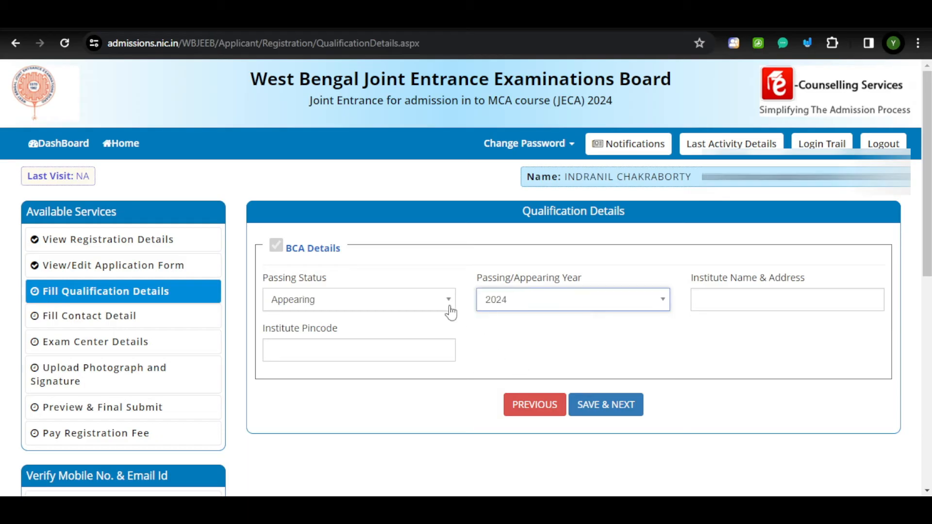
Move between the Institute Name & Address and Institute Pincode fields.
left_click(733, 294)
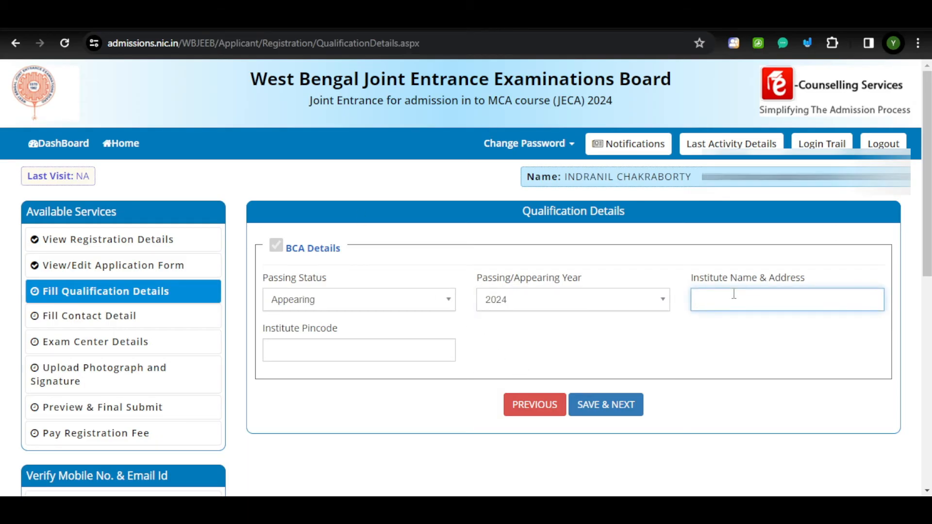
left_click(326, 348)
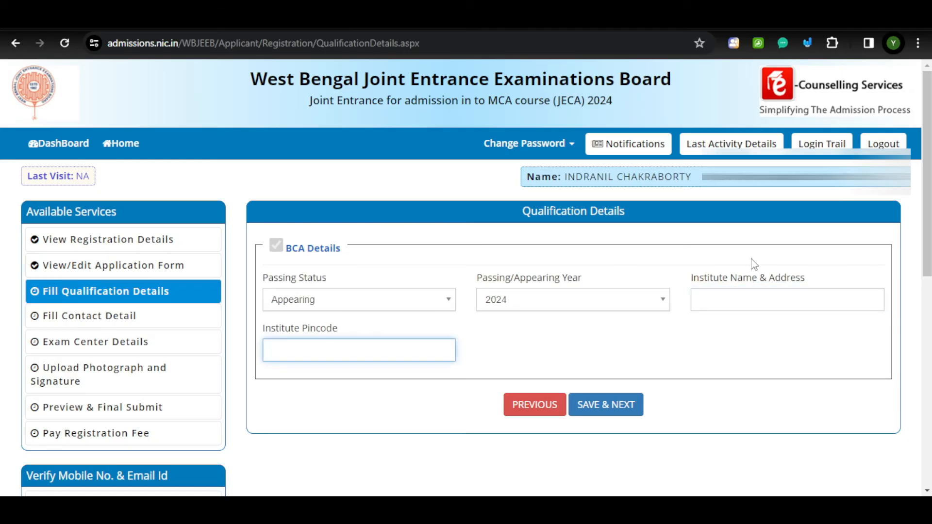
left_click(713, 297)
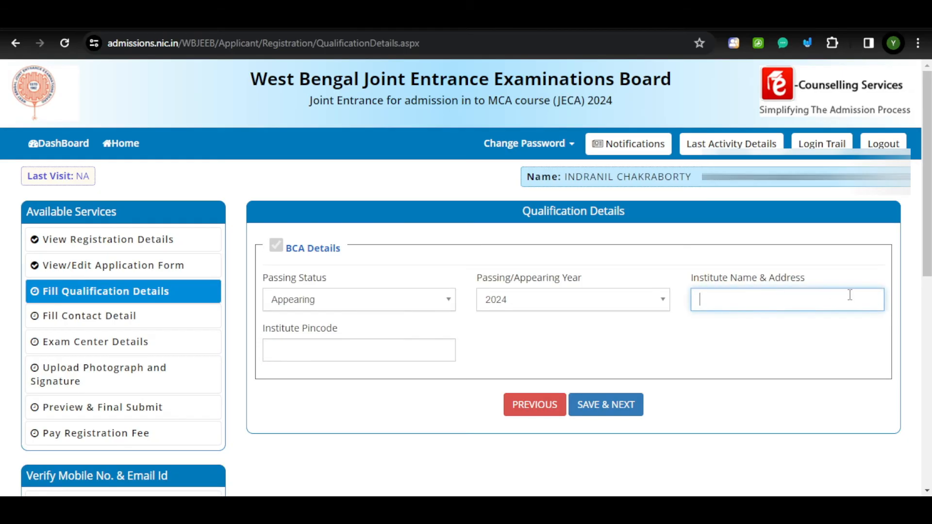
left_click(343, 354)
left_click(715, 301)
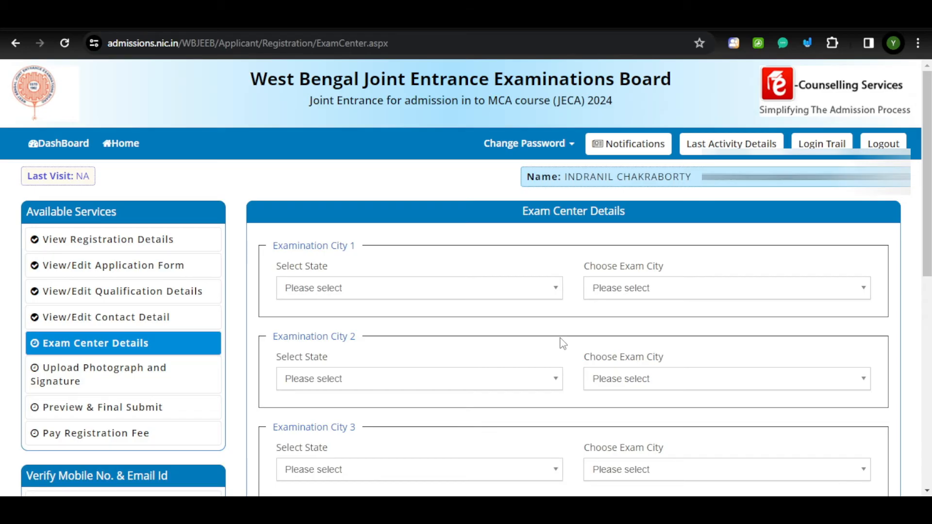
Set exam city 1 to West Bengal, Kolkata - North Kolkata.
scroll(562, 343, "down", 3)
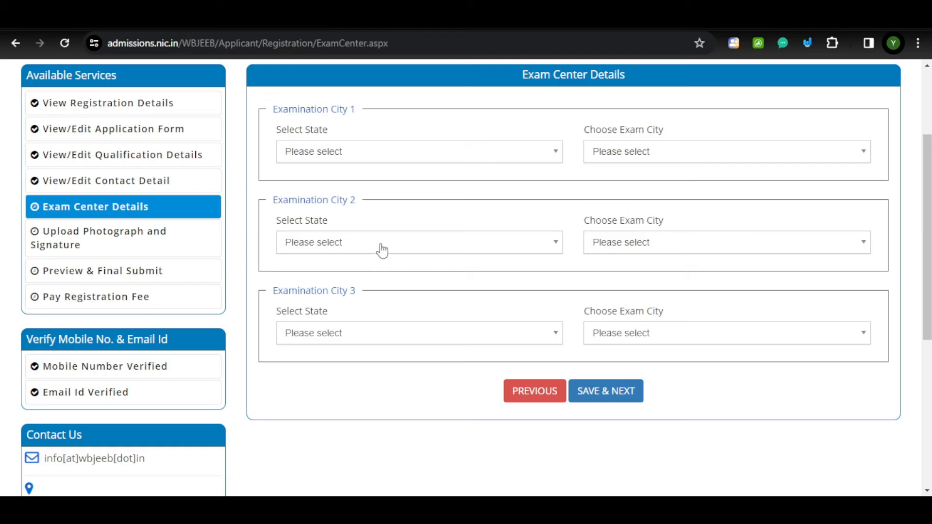
left_click(394, 159)
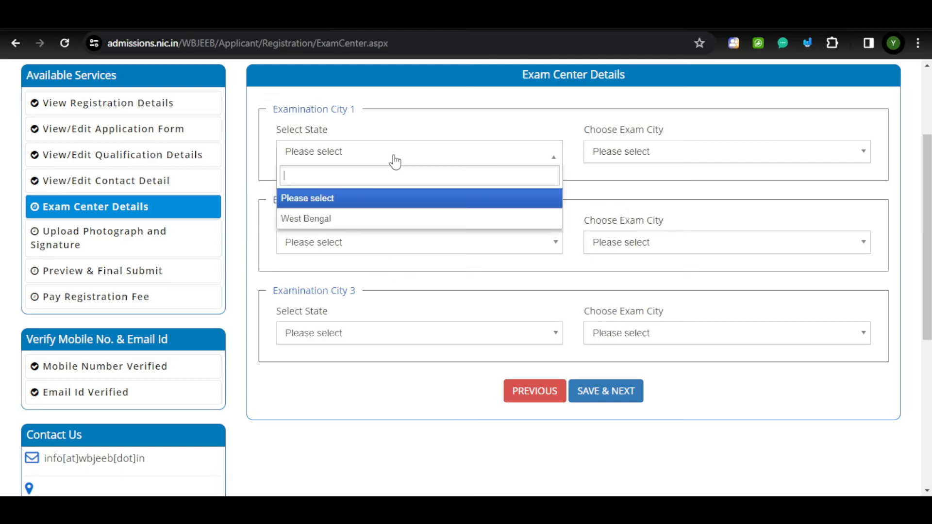
left_click(314, 222)
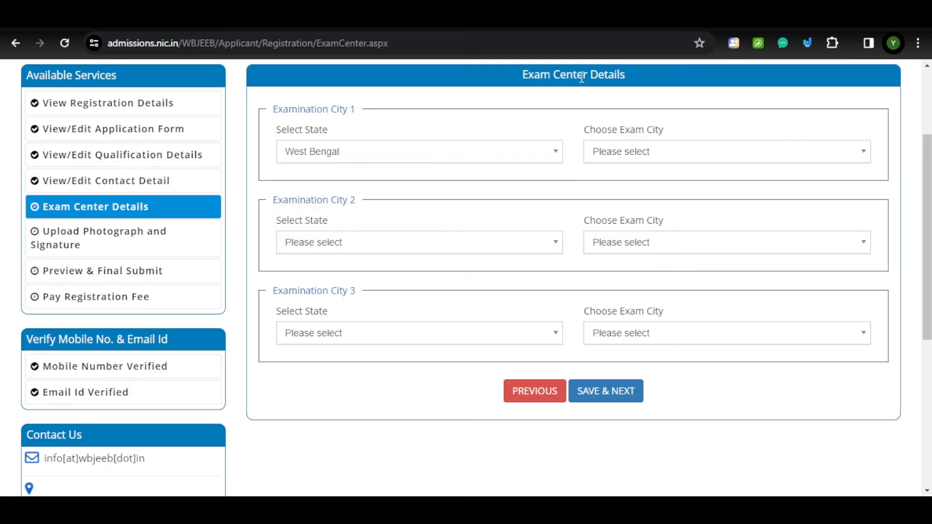
left_click(693, 152)
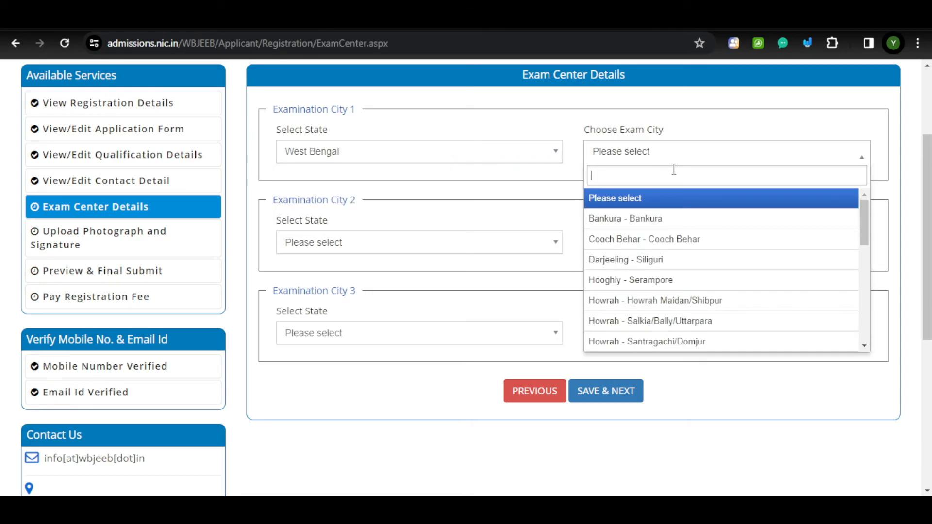
type("kolk")
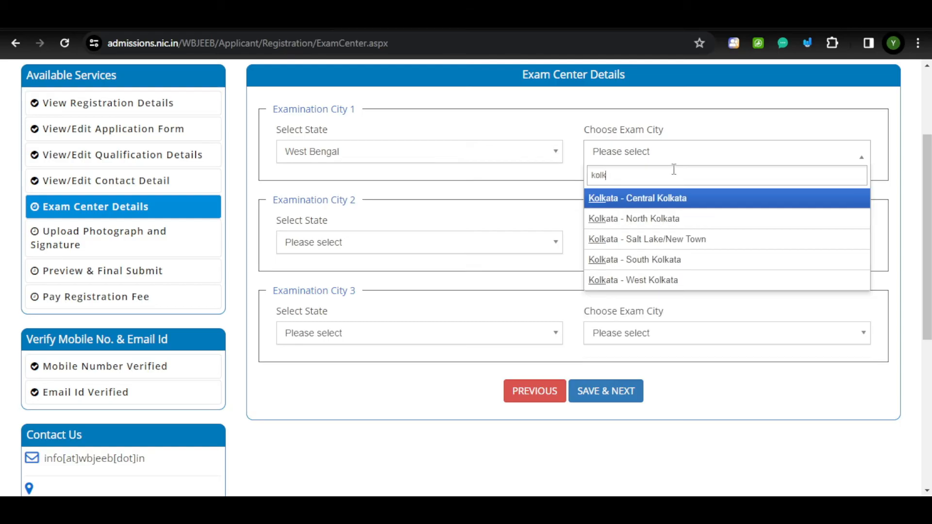
left_click(676, 220)
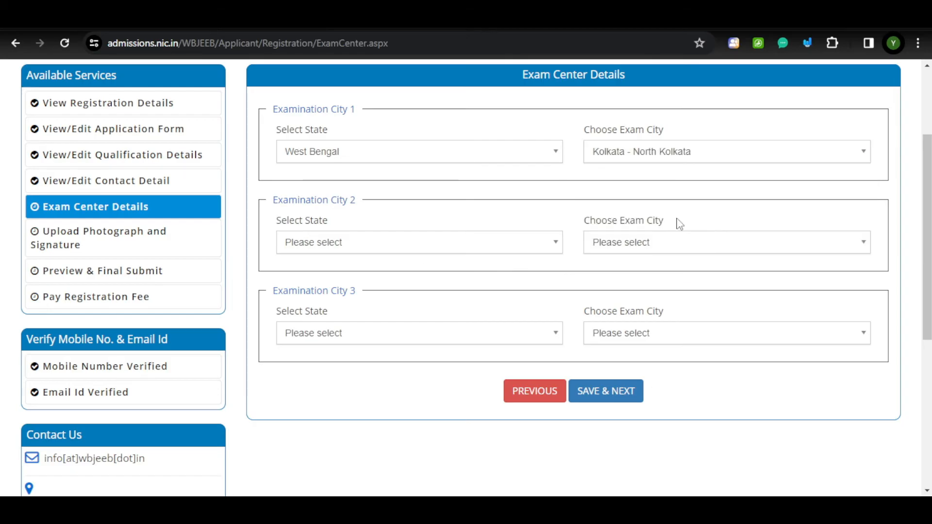
left_click(716, 154)
left_click(717, 154)
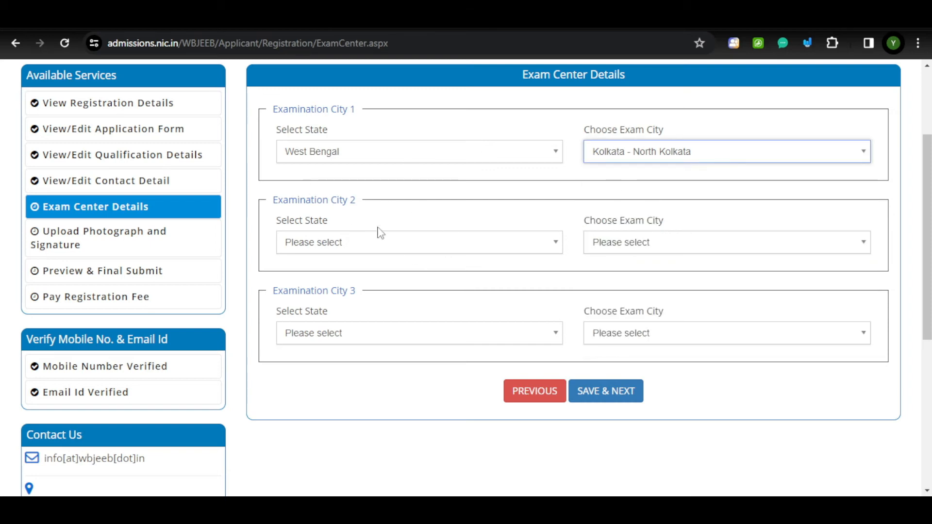
Set West Bengal as state for cities 2 and 3, and city 2 to North 24 Parganas - Barrackpur.
left_click(356, 245)
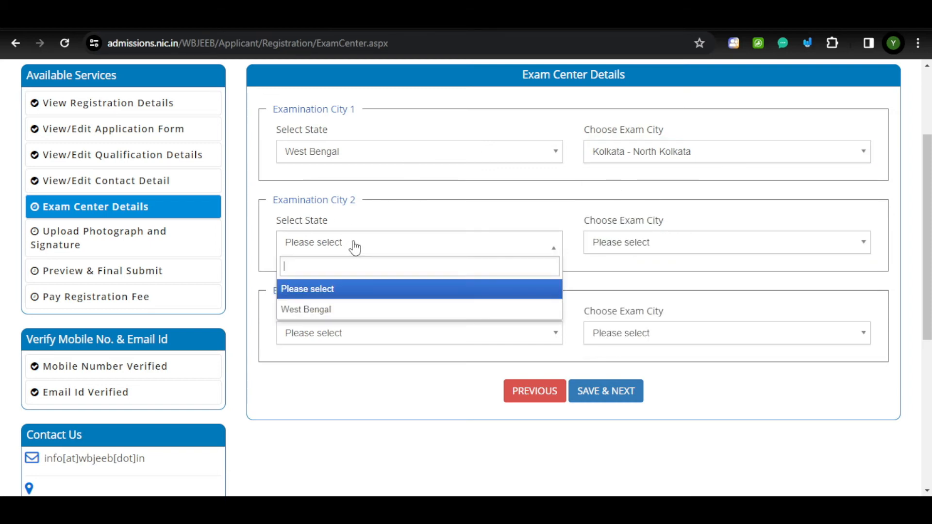
left_click(310, 310)
left_click(344, 333)
left_click(344, 401)
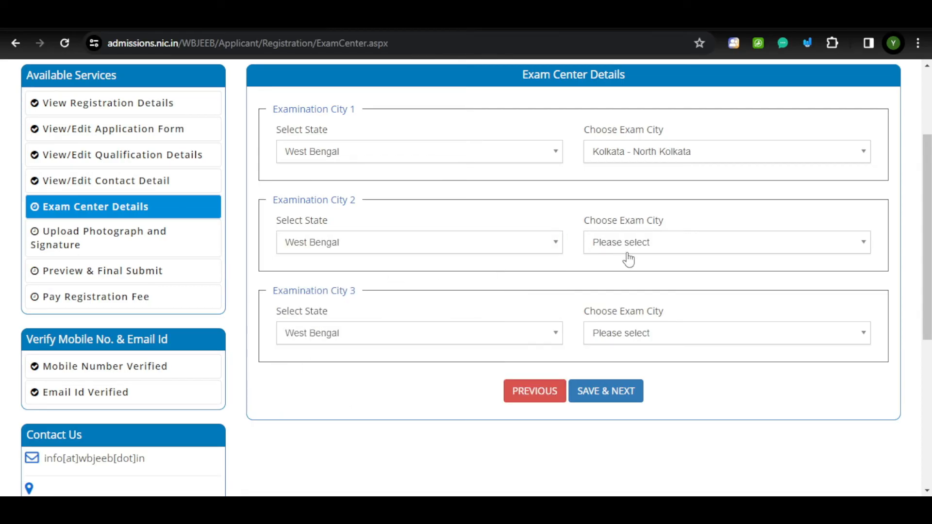
left_click(622, 244)
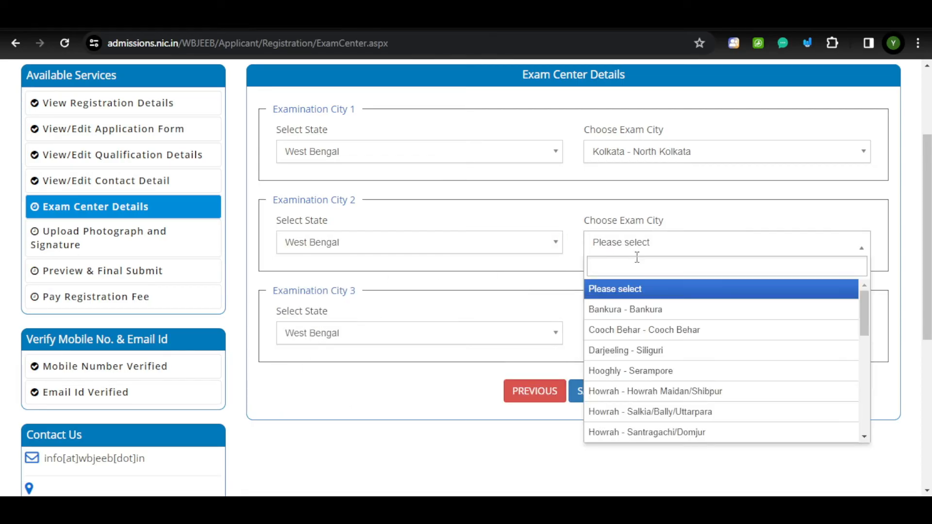
type("dum")
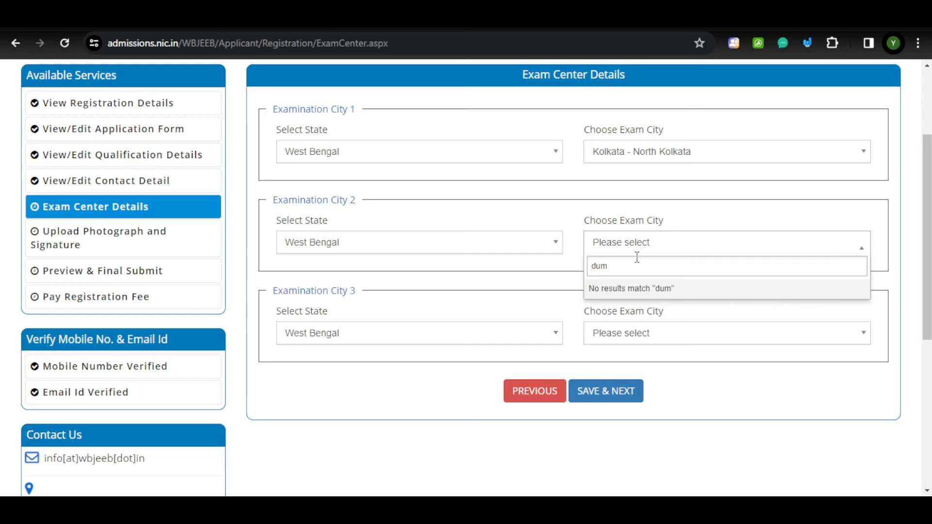
key("BackSpace")
key("BackSpace")
key("BackSpace")
type("bar")
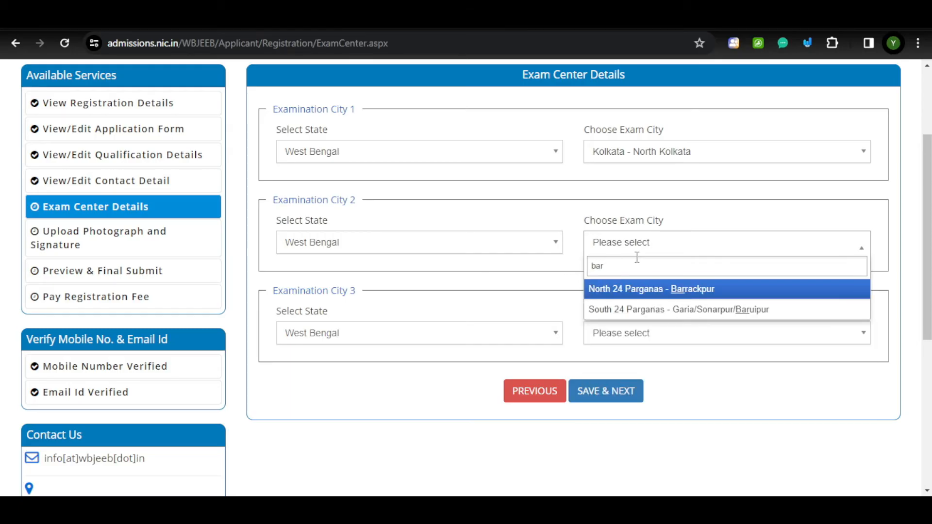
key("BackSpace")
key("BackSpace")
key("BackSpace")
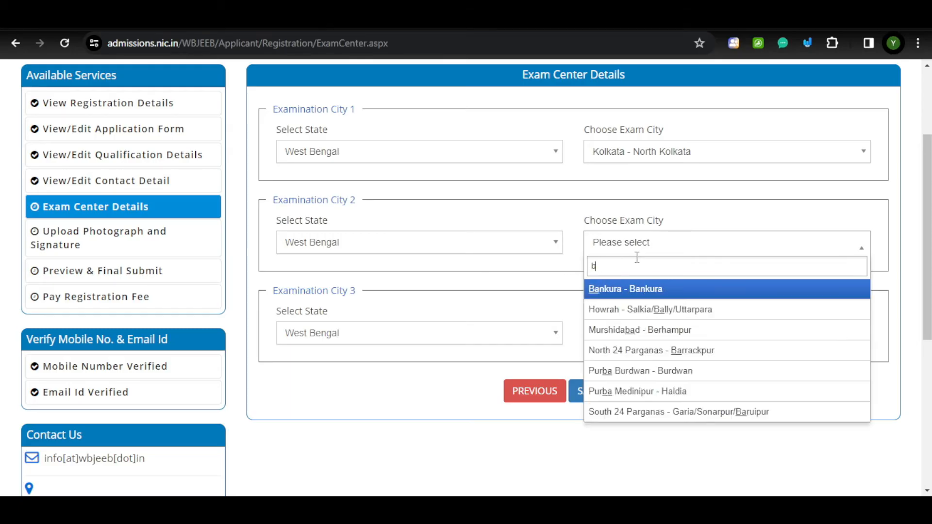
type("barasat")
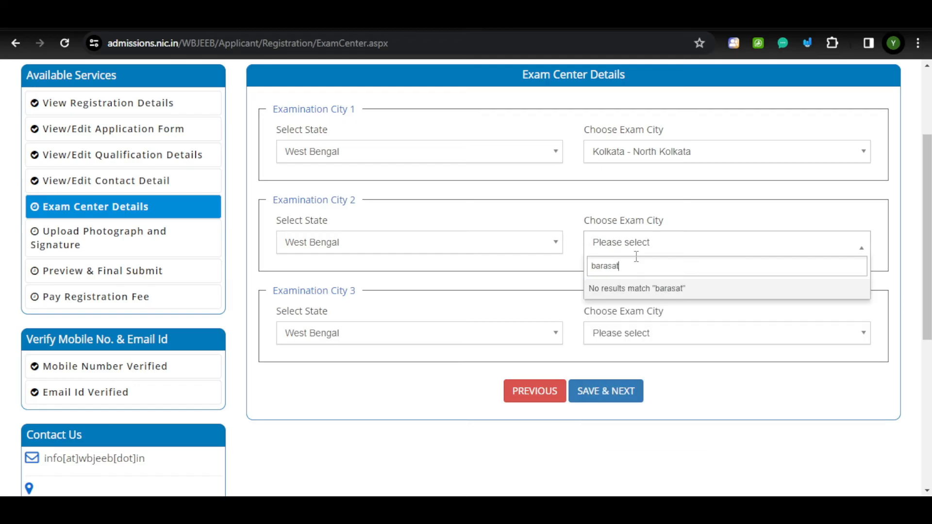
type("a")
key("BackSpace")
key("BackSpace")
key("BackSpace")
key("BackSpace")
key("BackSpace")
key("BackSpace")
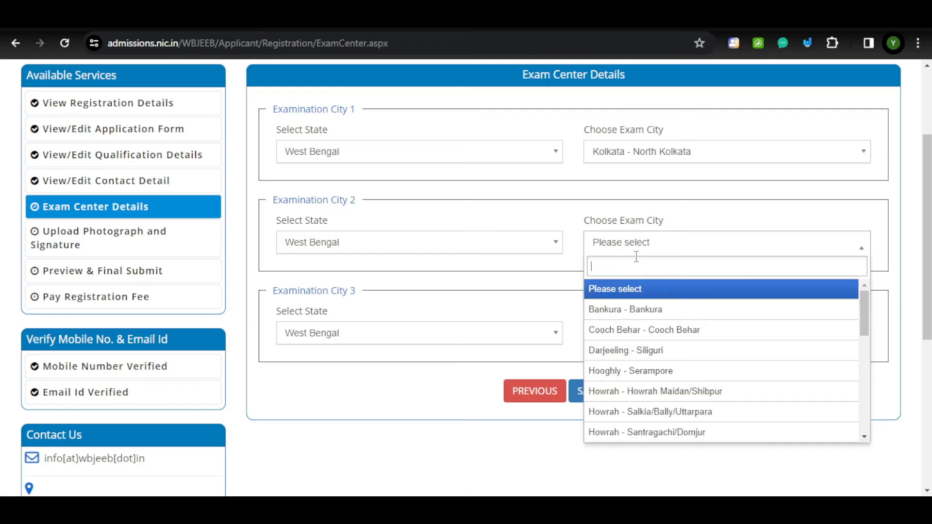
scroll(661, 335, "down", 7)
scroll(661, 343, "down", 1)
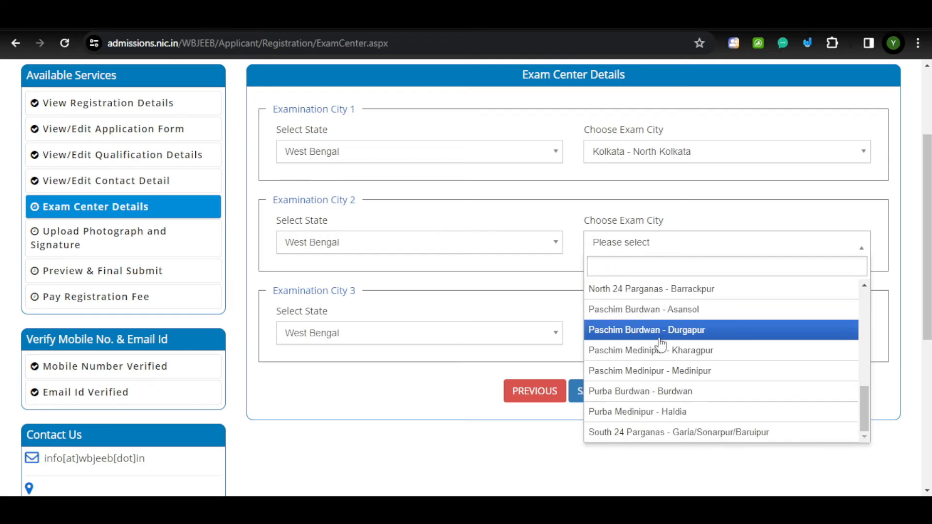
type("north")
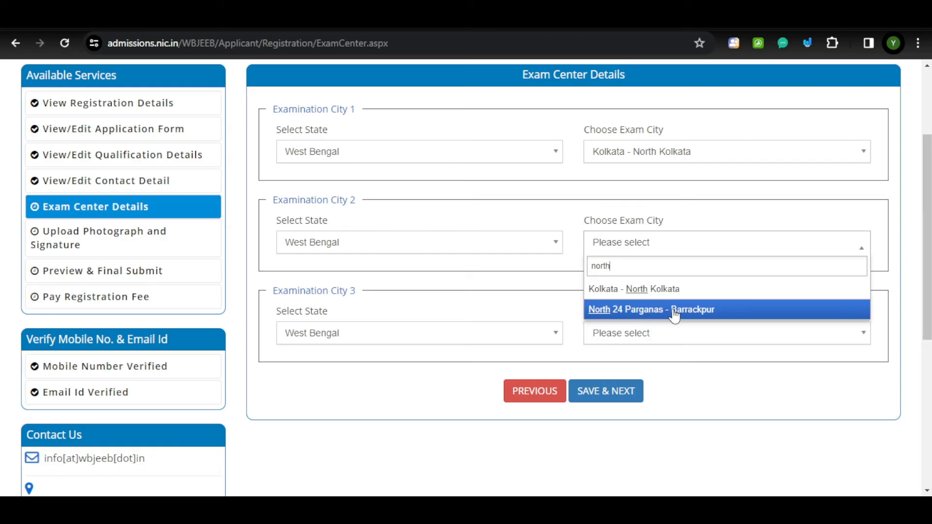
left_click(674, 310)
Choose Kolkata - Salt Lake/New Town as exam city 3 and save the exam centre details.
left_click(395, 343)
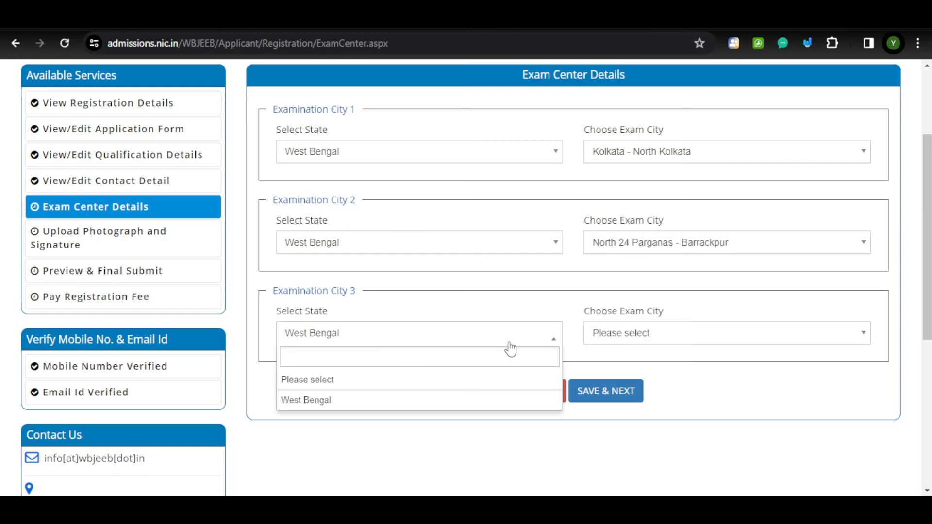
left_click(645, 340)
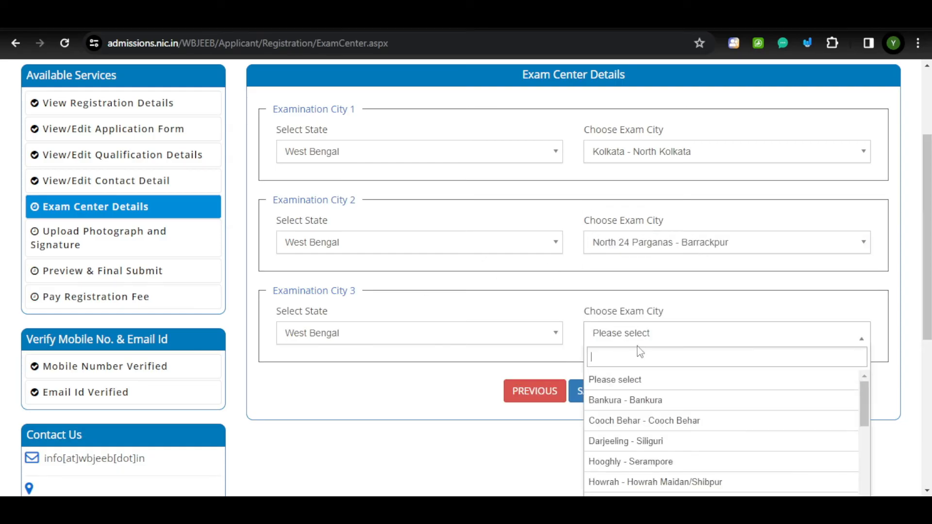
type("kolka")
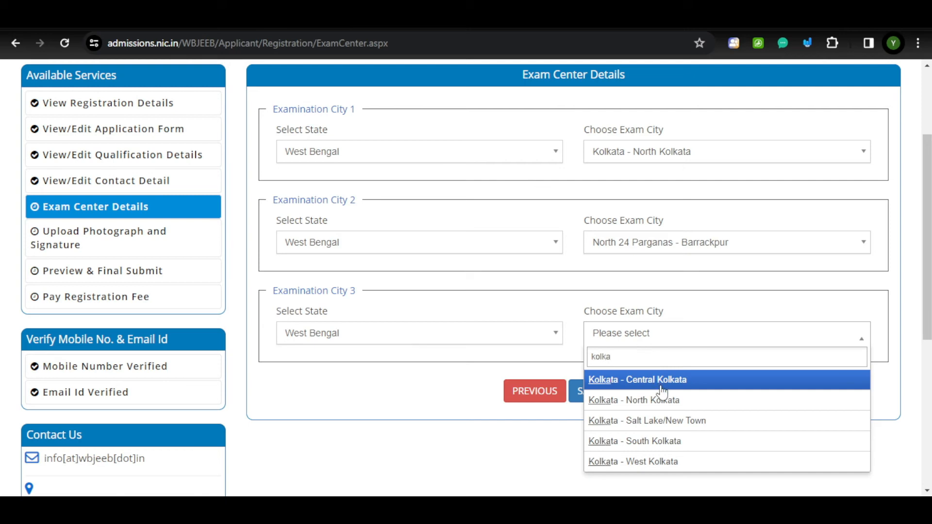
left_click(672, 422)
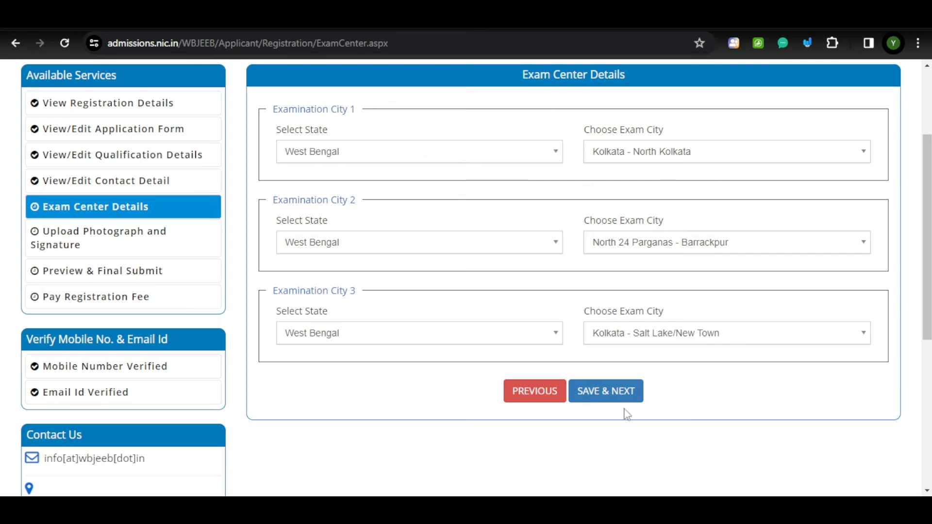
left_click(613, 396)
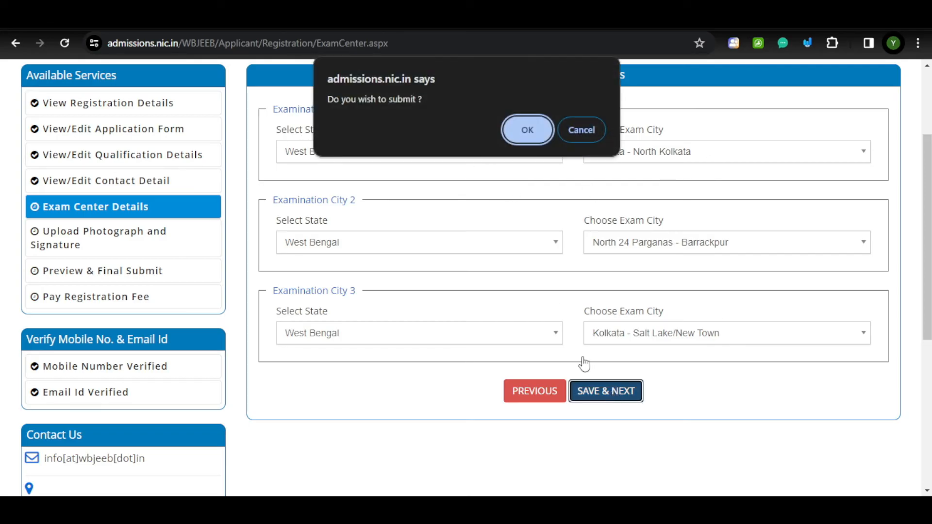
left_click(529, 128)
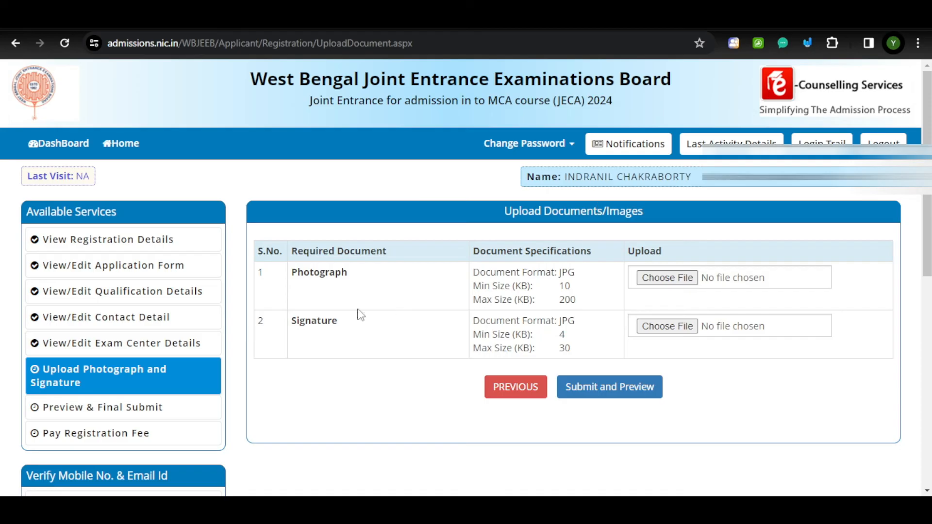
Review the photograph's format requirements and 200 KB size limit.
left_click_drag(303, 273, 369, 275)
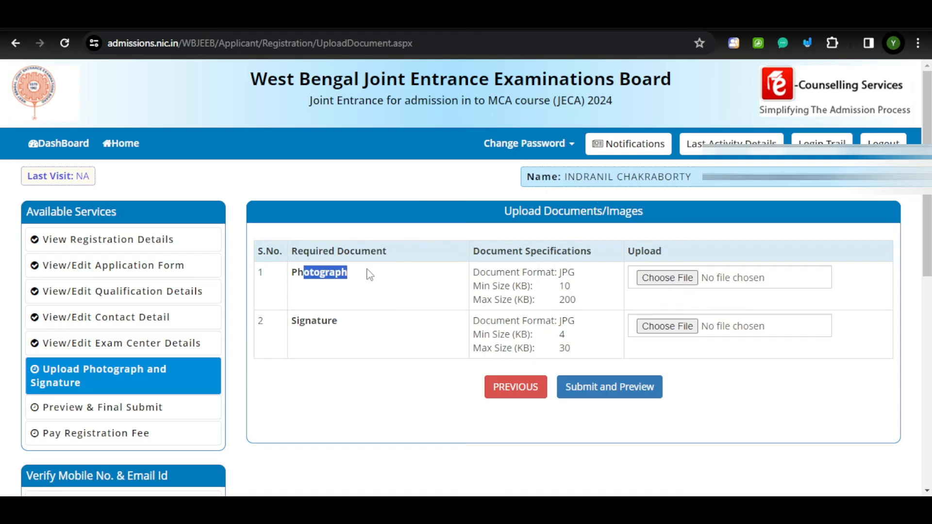
left_click(533, 295)
left_click_drag(551, 276, 562, 298)
left_click(593, 282)
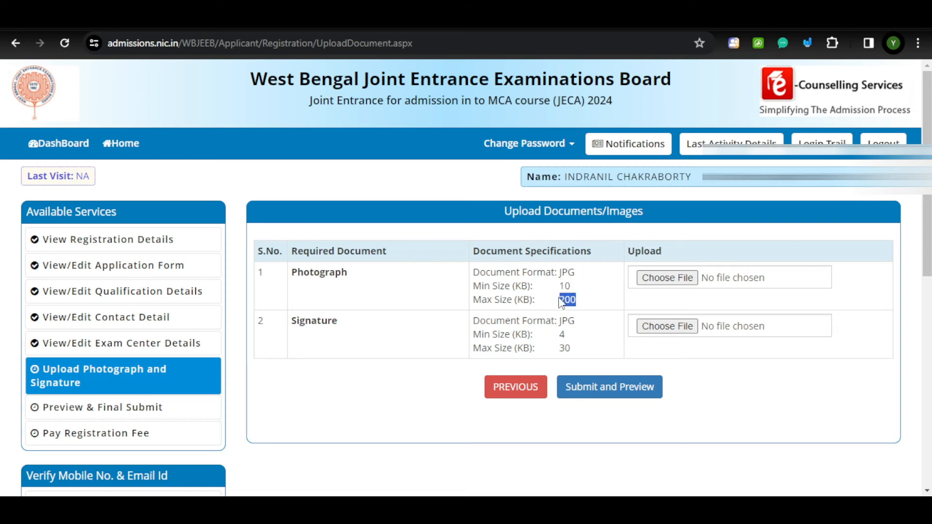
left_click(467, 306)
Review the signature's 4–30 KB size limits, then submit output.jpg and signature (2).jpg for preview.
left_click_drag(326, 324, 466, 333)
left_click(466, 333)
mouse_move(558, 334)
left_mouse_down()
mouse_move(566, 334)
mouse_move(540, 347)
left_mouse_up()
left_click(577, 333)
left_click(551, 323)
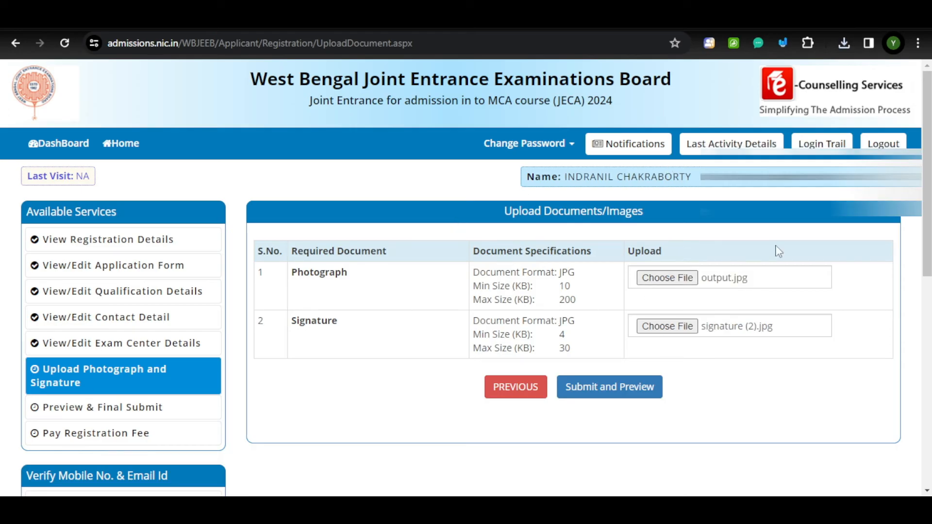
left_click(609, 399)
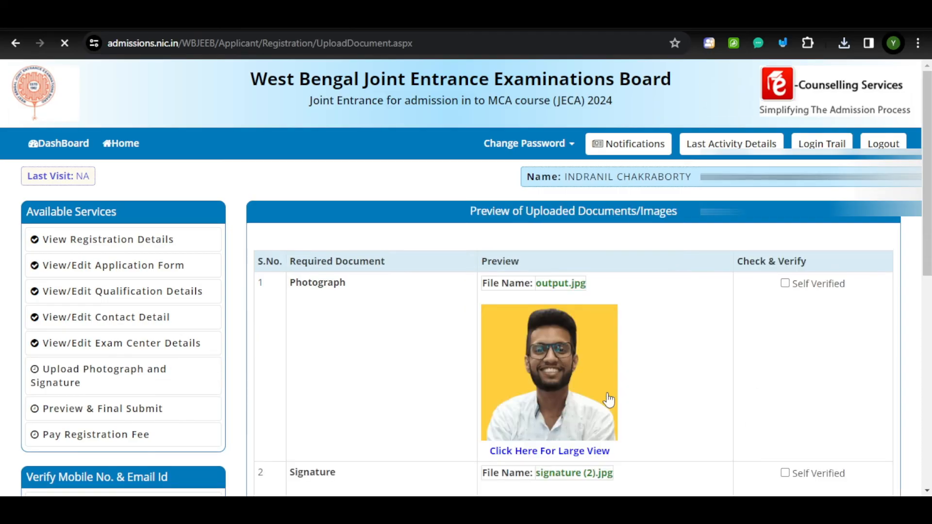
Mark the signature as self-verified, then save the photo and signature finally, confirming with OK.
scroll(606, 400, "down", 2)
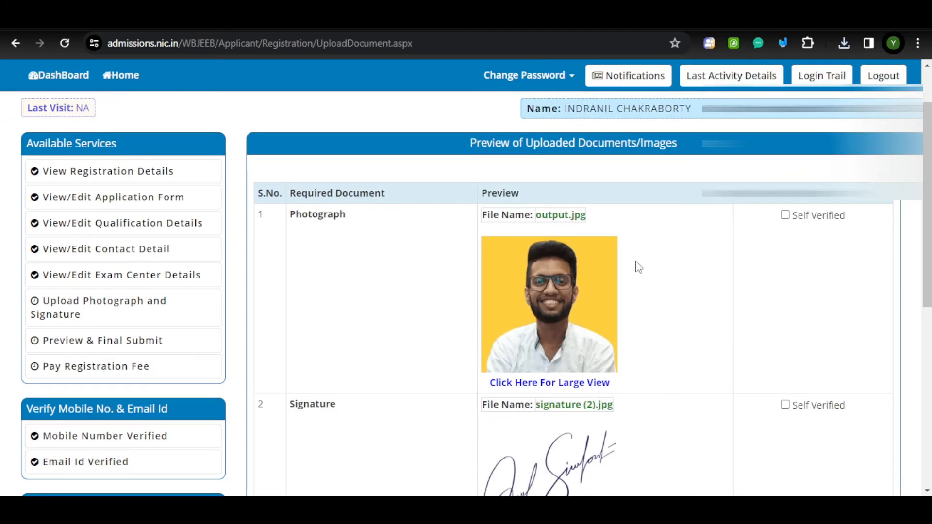
scroll(622, 316, "down", 3)
scroll(624, 321, "up", 3)
scroll(809, 300, "down", 3)
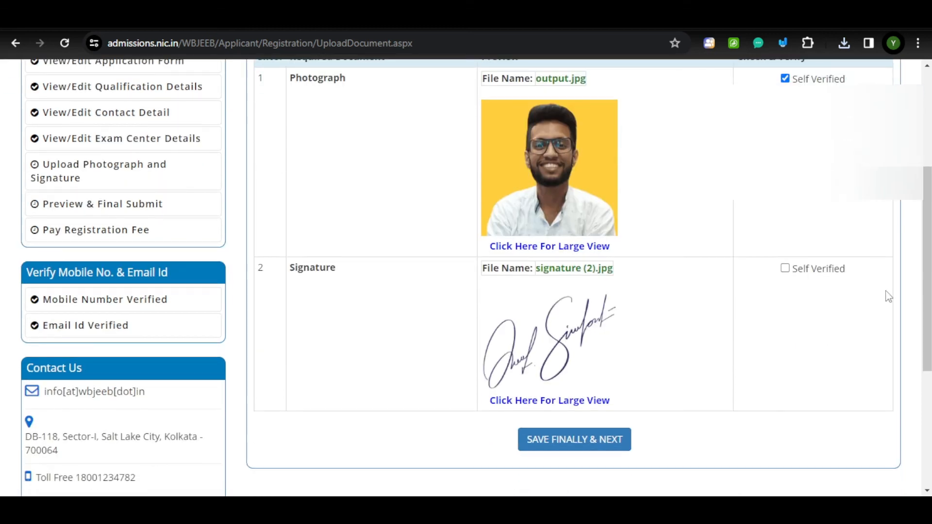
left_click(785, 269)
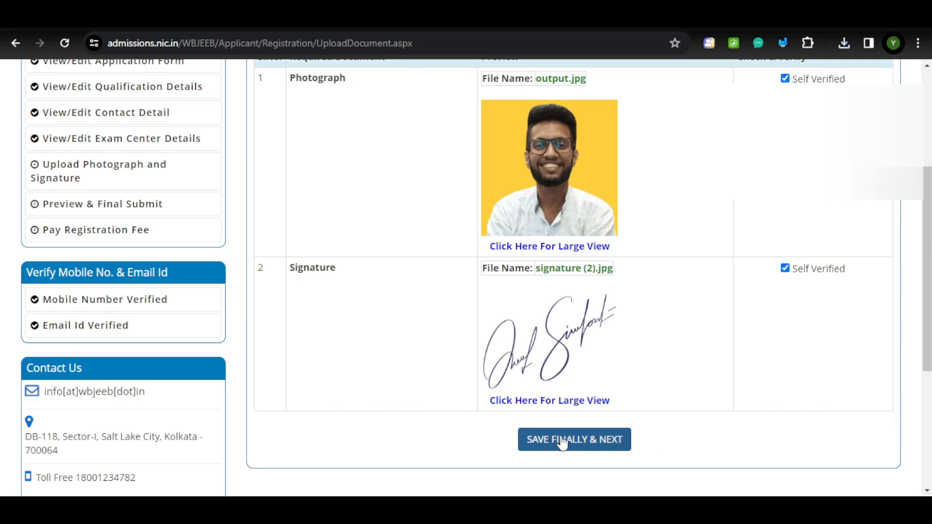
left_click(600, 441)
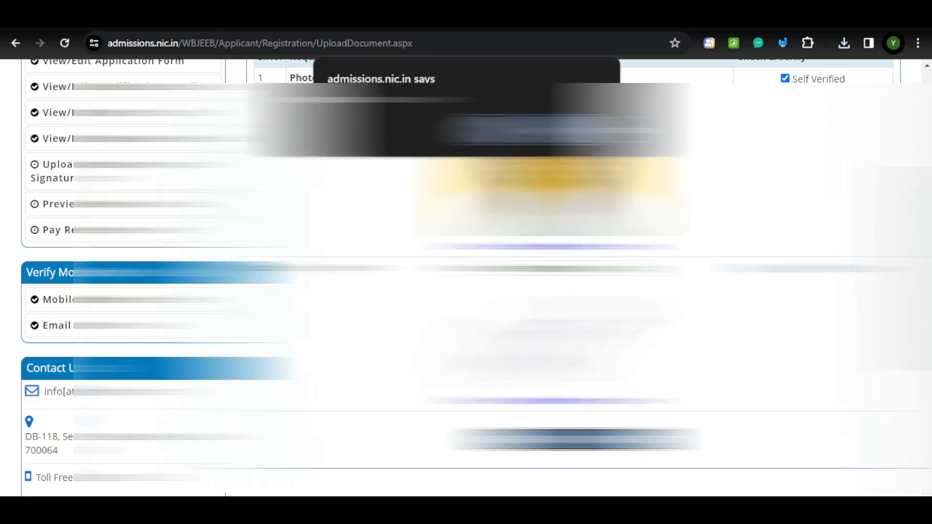
left_click(532, 129)
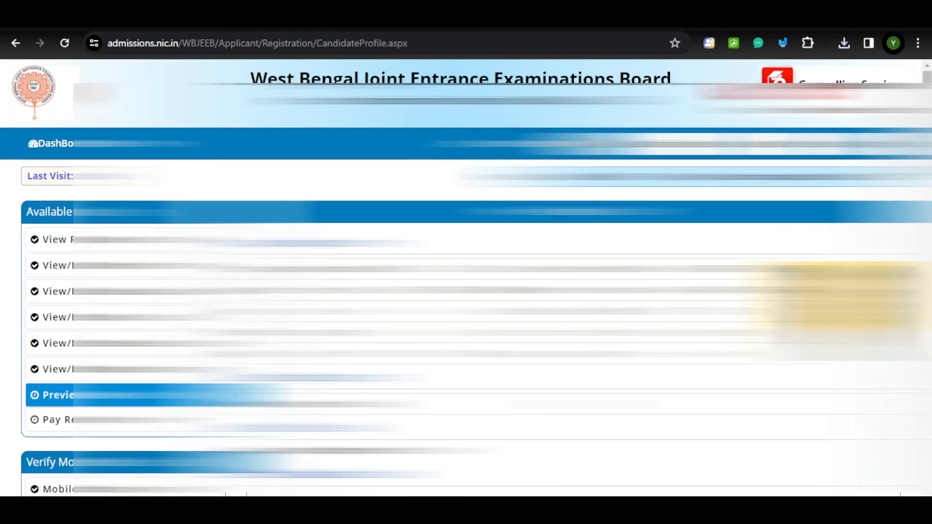
Tick the declaration checkbox and final-submit the application, confirming with Yes.
scroll(466, 277, "down", 7)
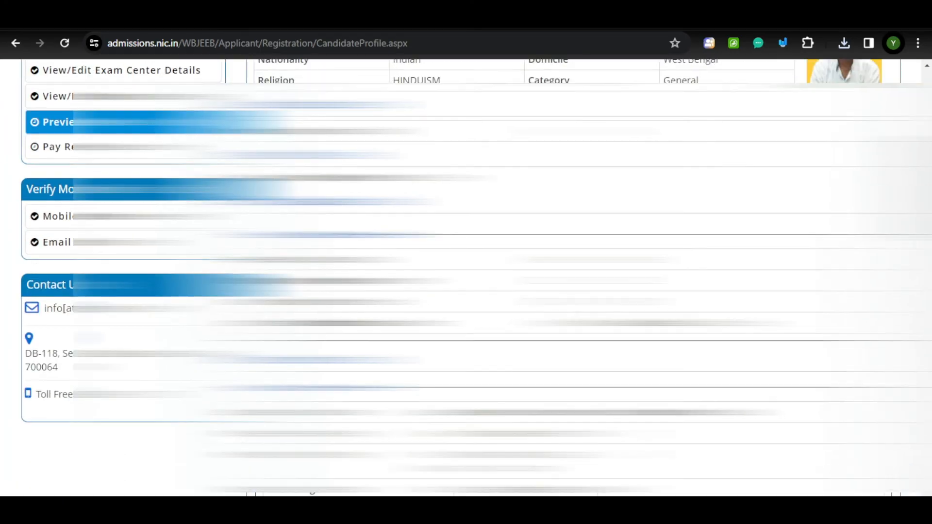
scroll(466, 277, "down", 15)
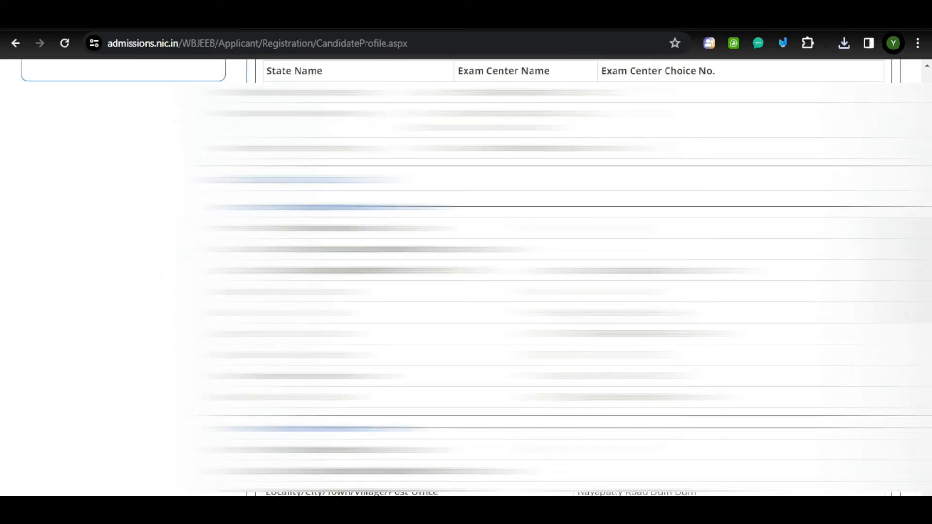
scroll(466, 276, "down", 15)
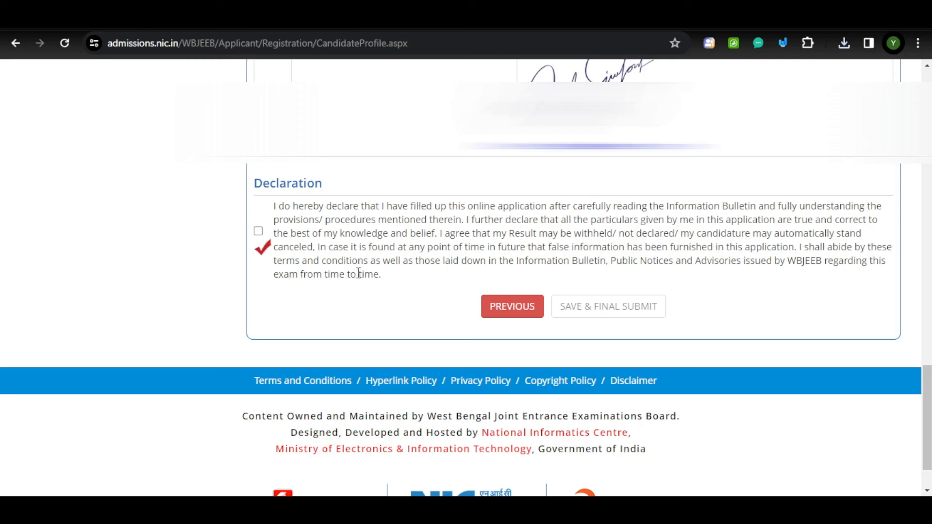
left_click(258, 231)
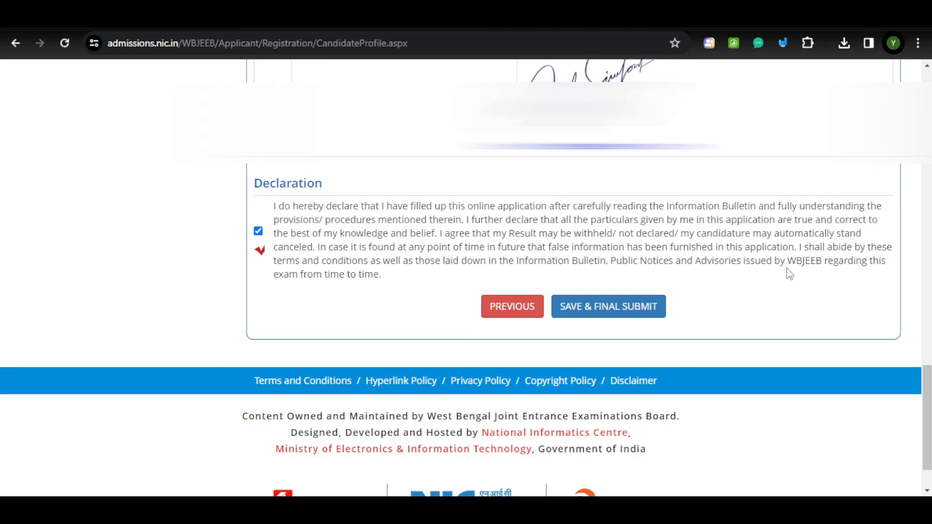
scroll(420, 171, "up", 1)
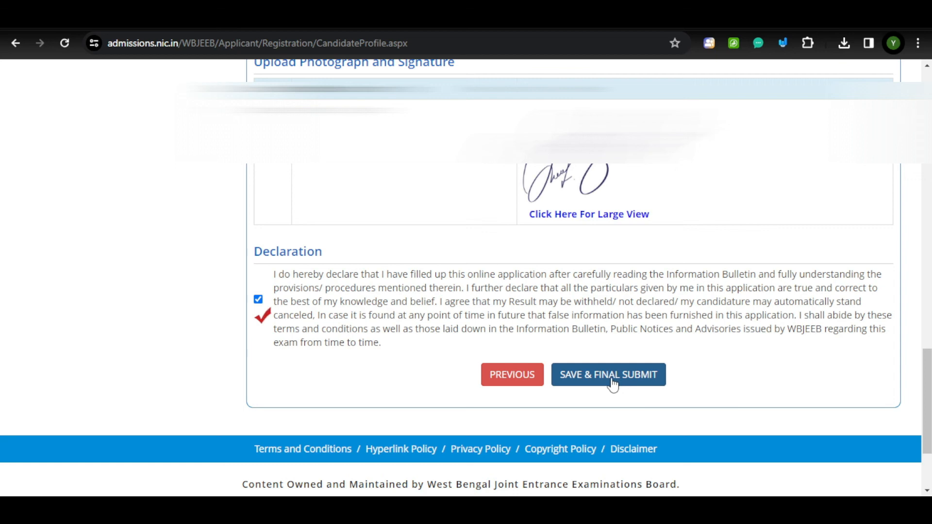
scroll(610, 381, "up", 1)
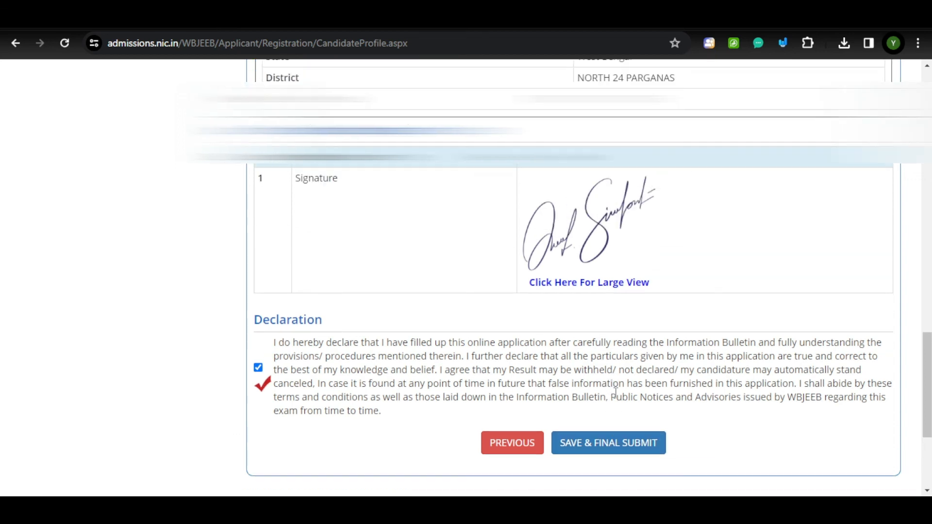
left_click(613, 441)
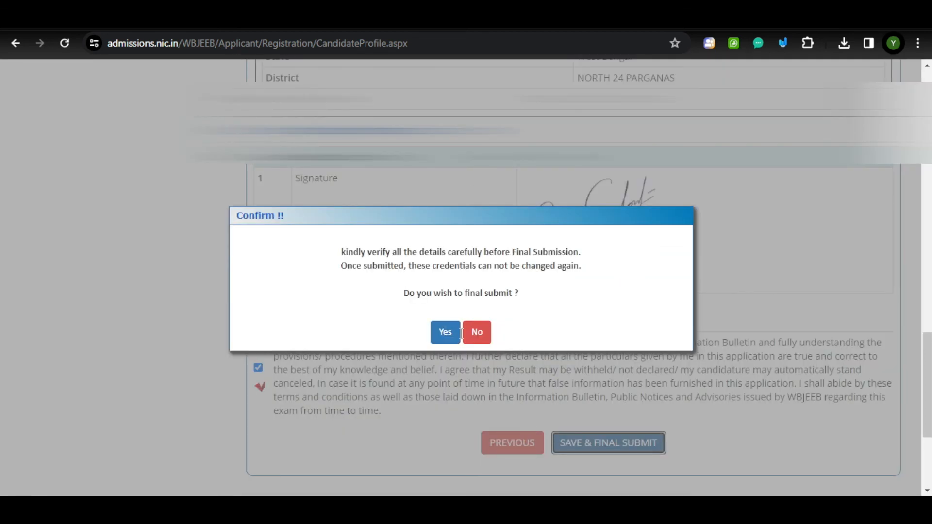
left_click(445, 335)
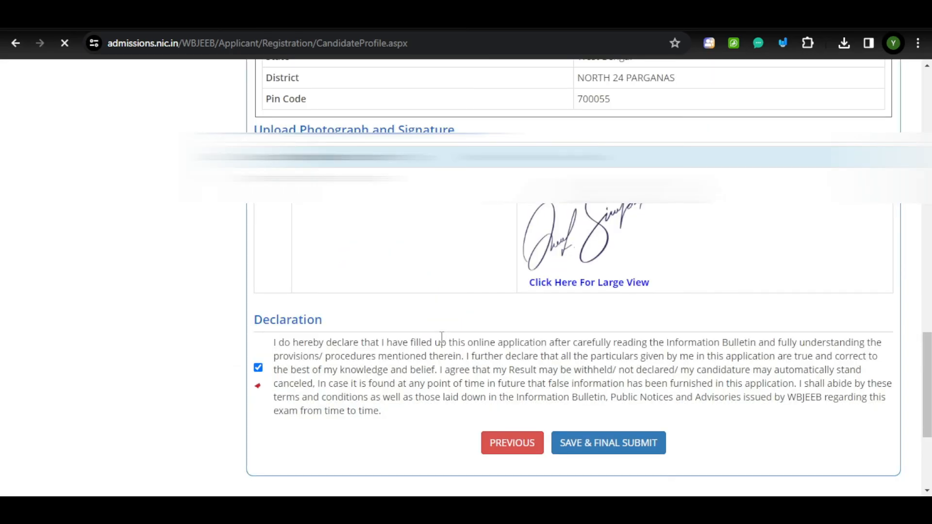
scroll(470, 335, "down", 3)
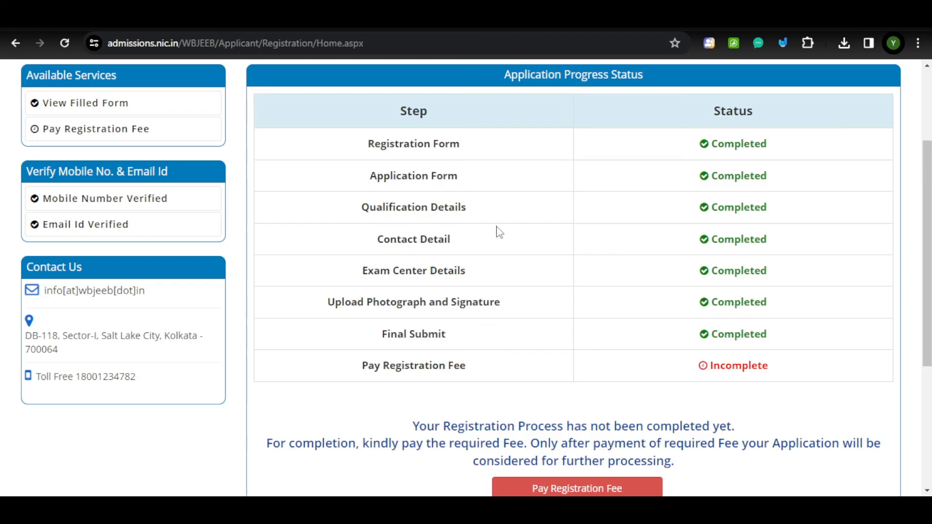
Locate the Pay Registration Fee step and go to the Rs. 500 fee payment page.
scroll(745, 333, "down", 2)
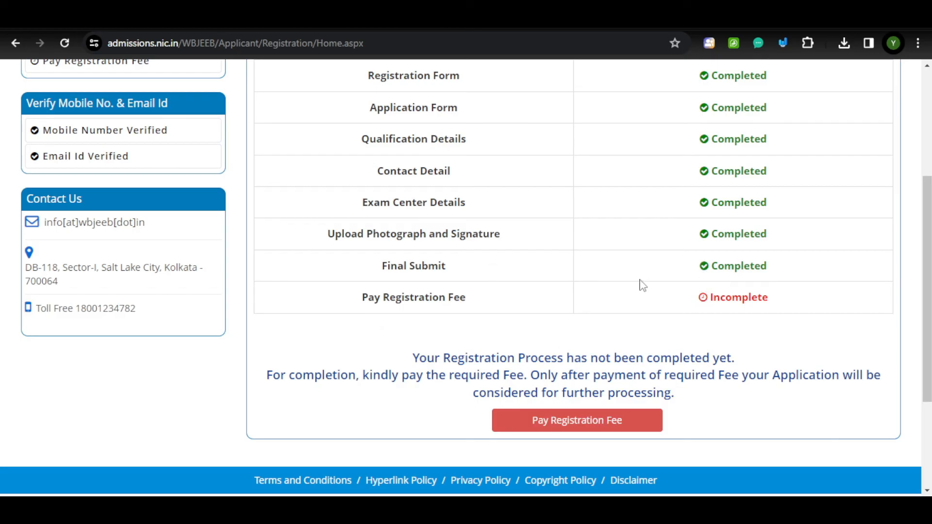
triple_click(383, 295)
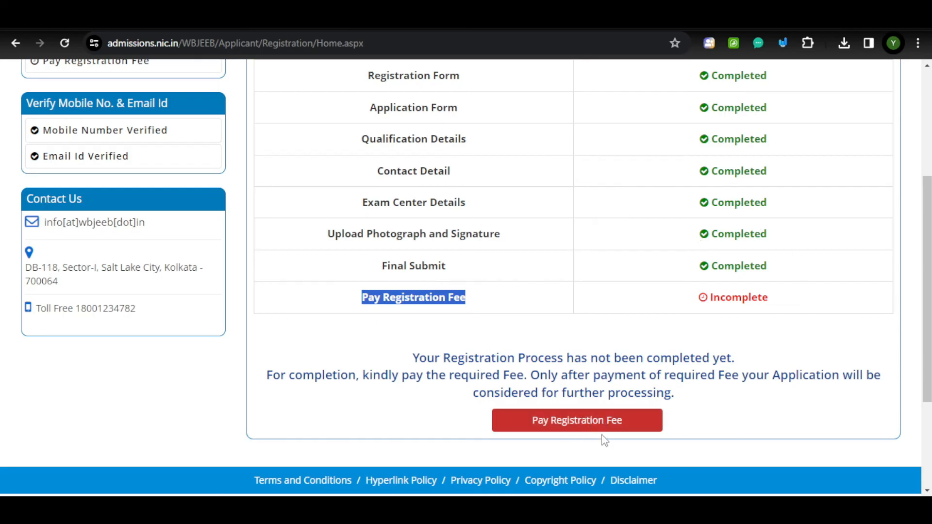
left_click(579, 422)
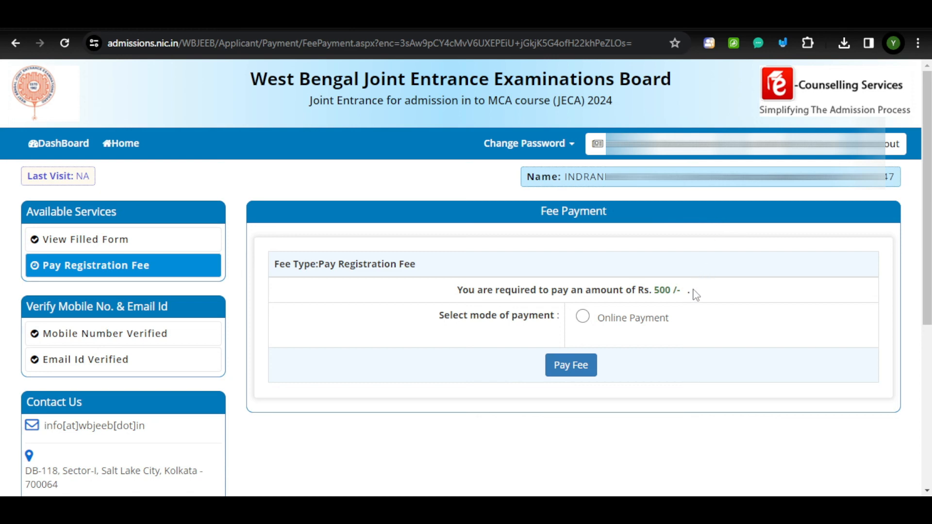
Choose Online Payment for the Rs. 500 registration fee and proceed with Pay Fee.
left_click_drag(693, 292, 627, 288)
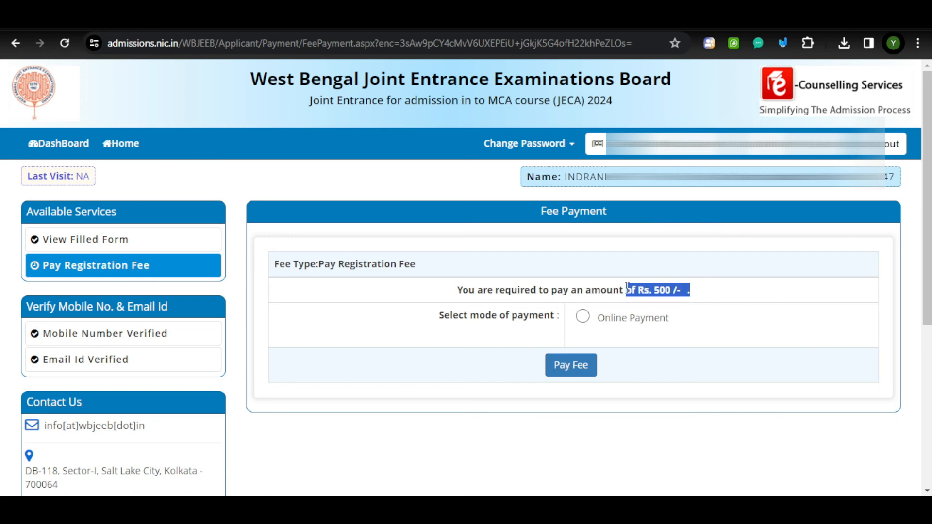
left_click(572, 271)
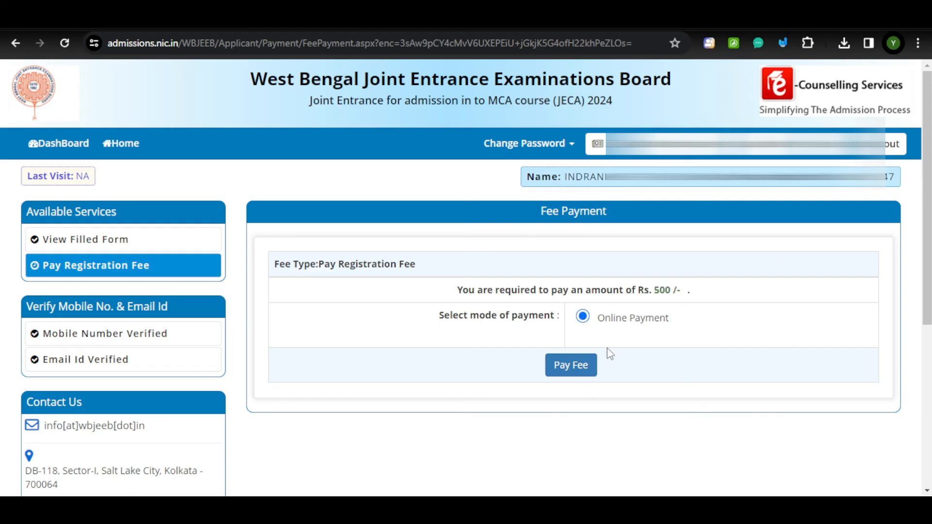
left_click(571, 373)
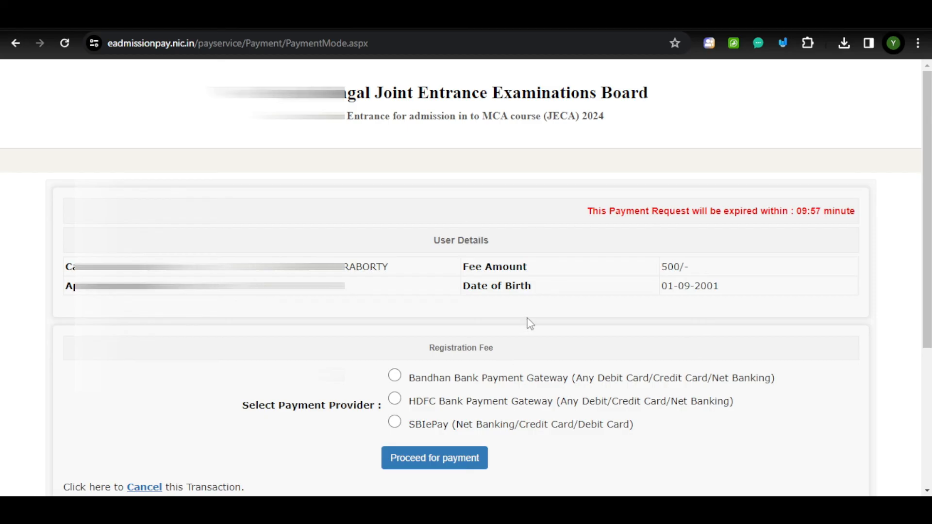
Select the HDFC Bank Payment Gateway and proceed to the PayU checkout.
scroll(524, 324, "down", 2)
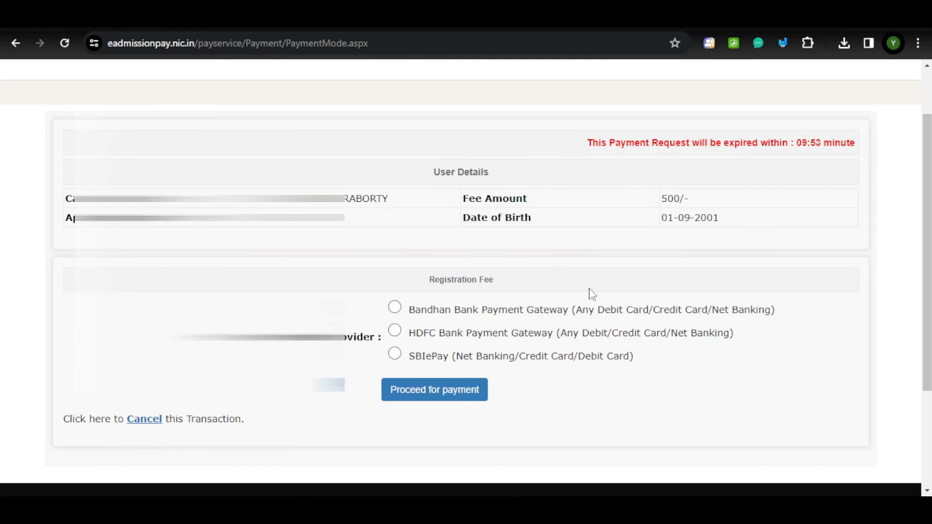
left_click(395, 331)
left_click(444, 391)
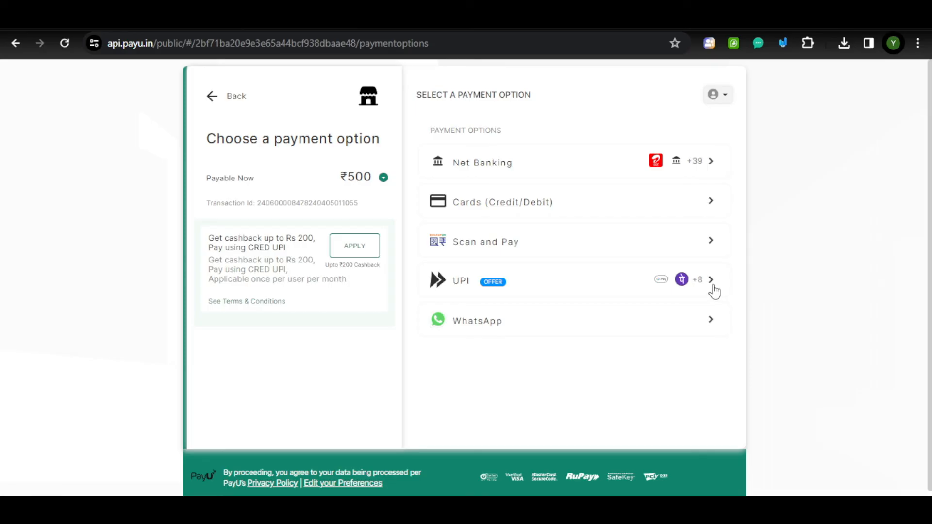
View the PayU Scan and Pay QR option, then cancel the payment with YES, CANCEL.
left_click(712, 244)
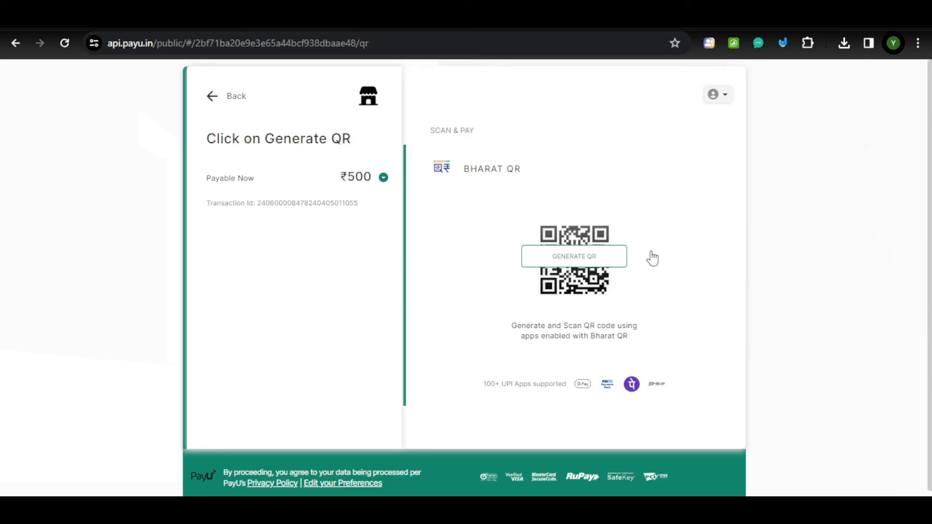
left_click(215, 99)
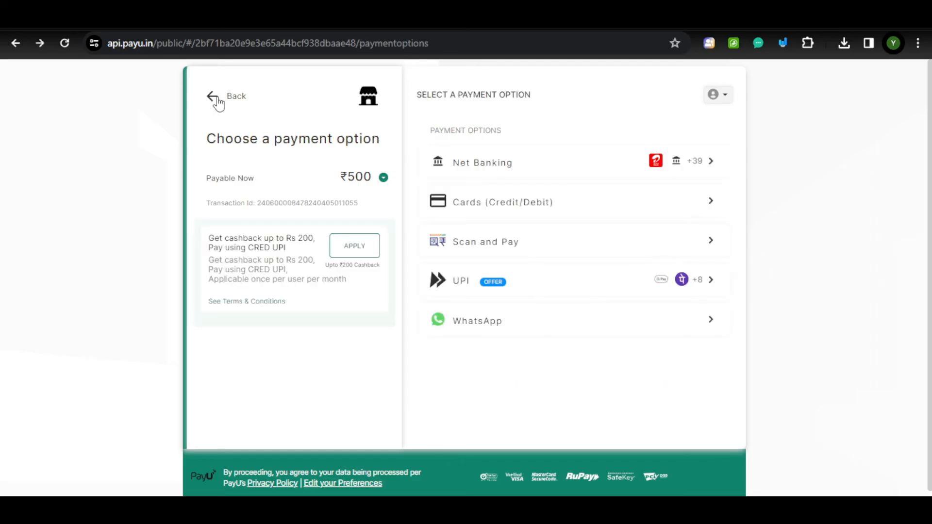
left_click(217, 100)
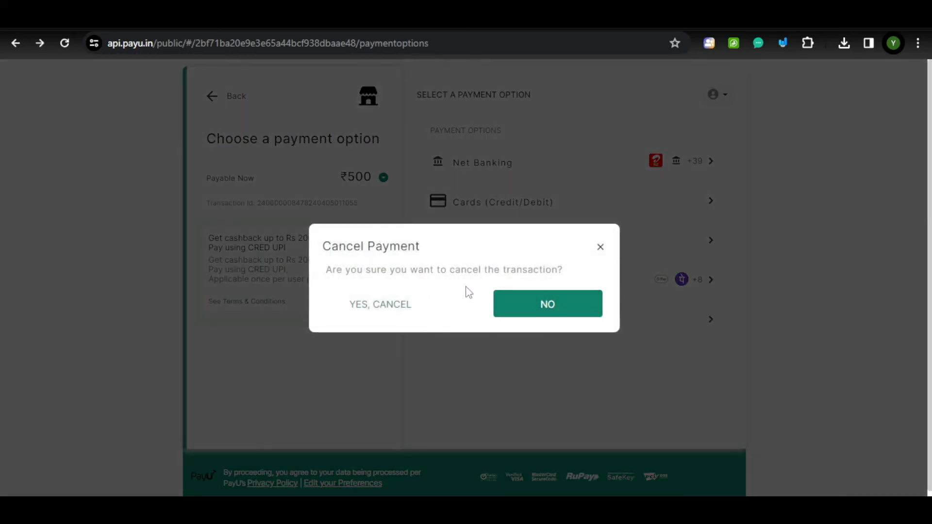
left_click(406, 306)
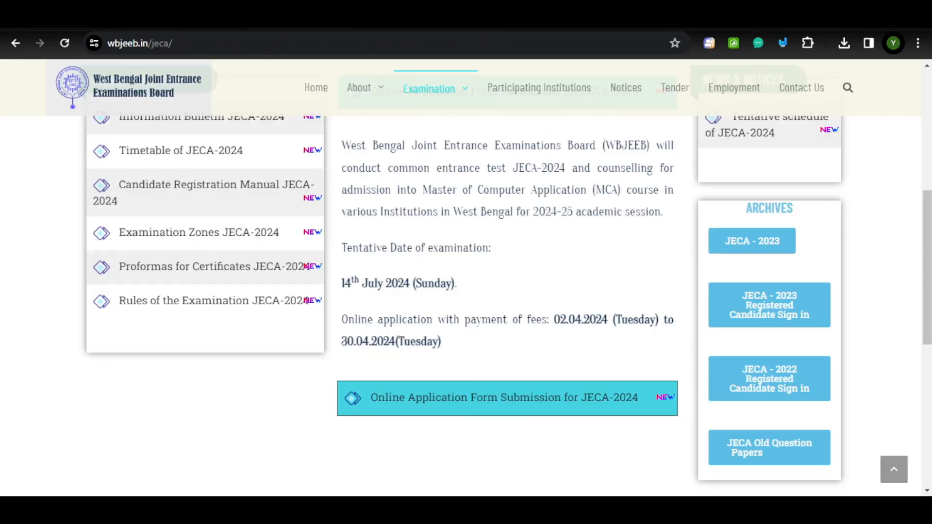
Go back from the JECA-2024 page to the YOUTH CAREER HUB YouTube Videos page.
scroll(517, 268, "up", 5)
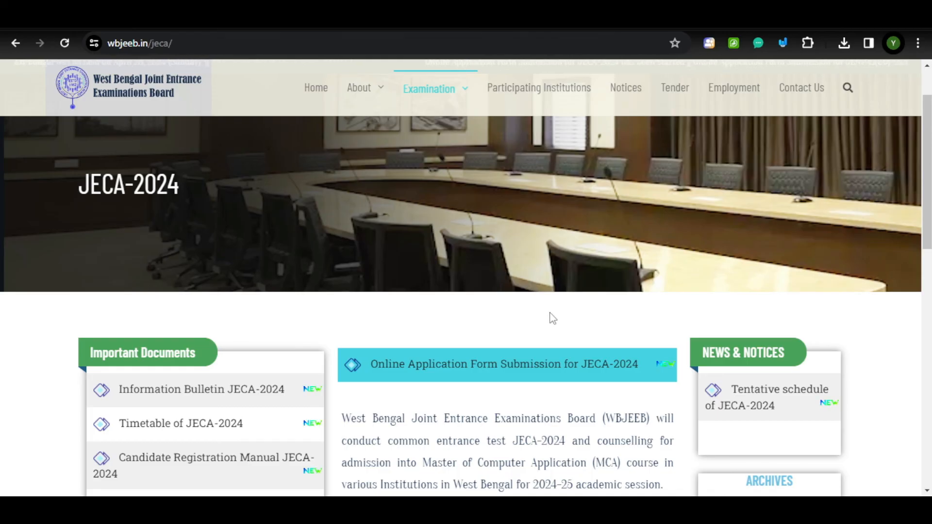
key("alt+Left")
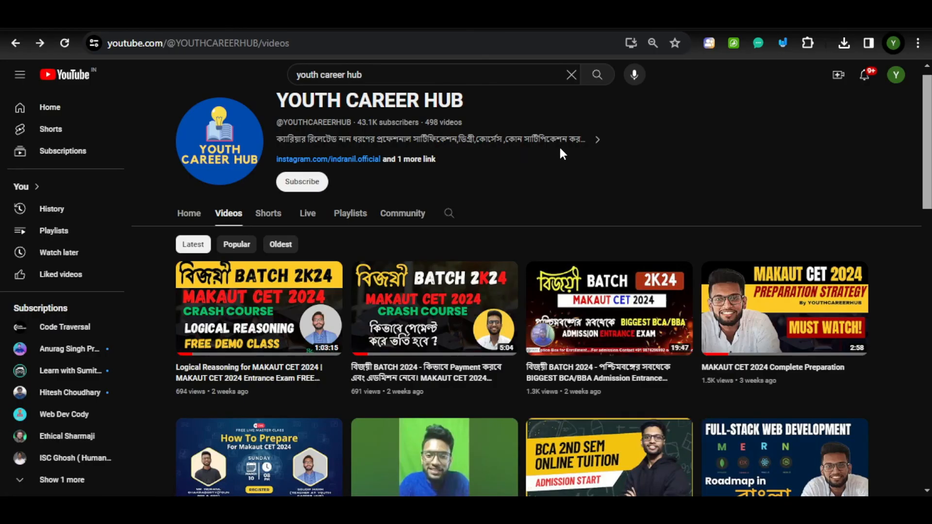